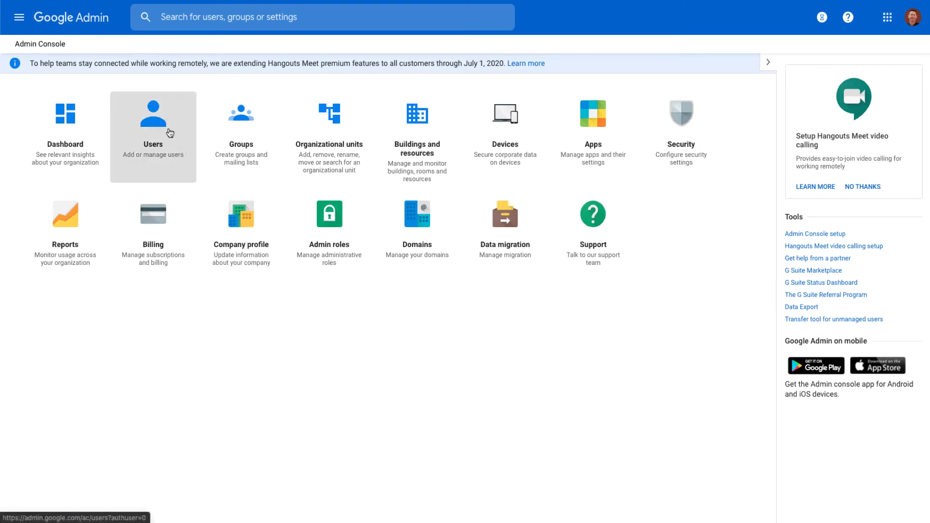
From the Admin console home, open the Users list of the four accounts.
click(165, 128)
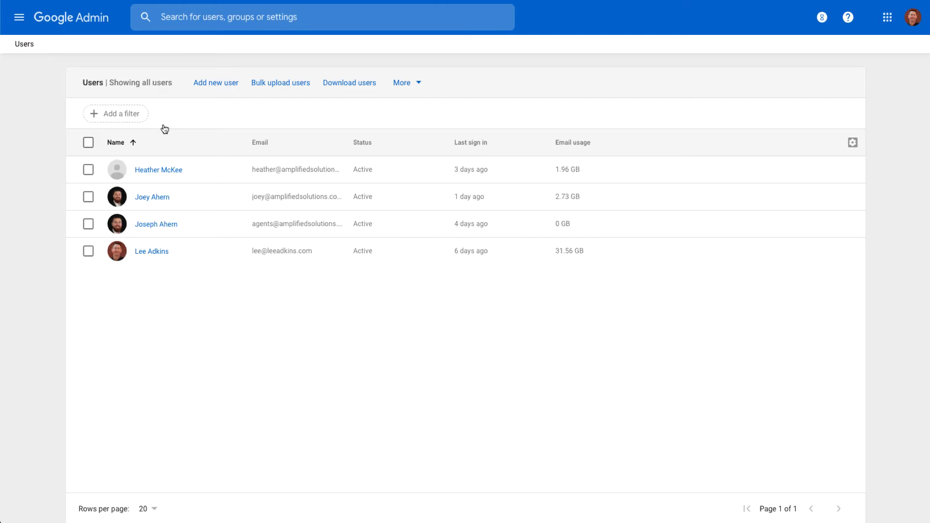
click(214, 83)
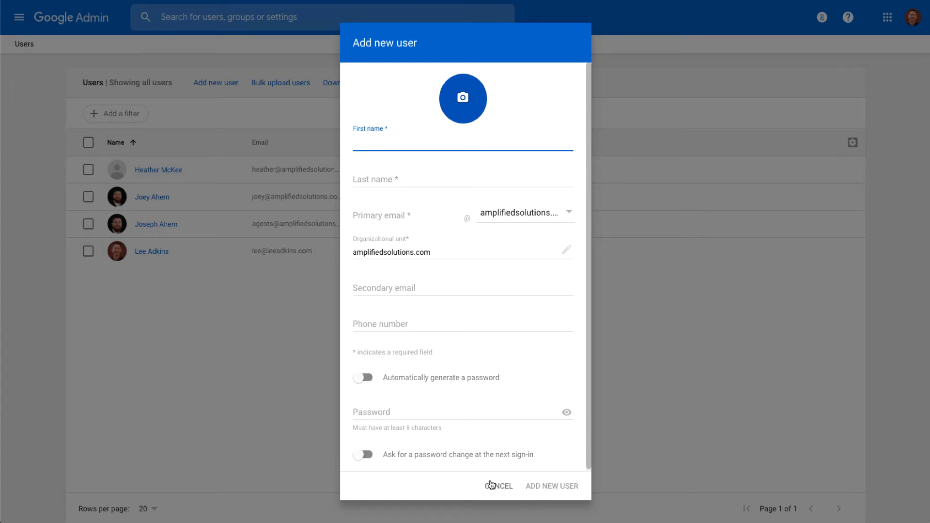
click(489, 482)
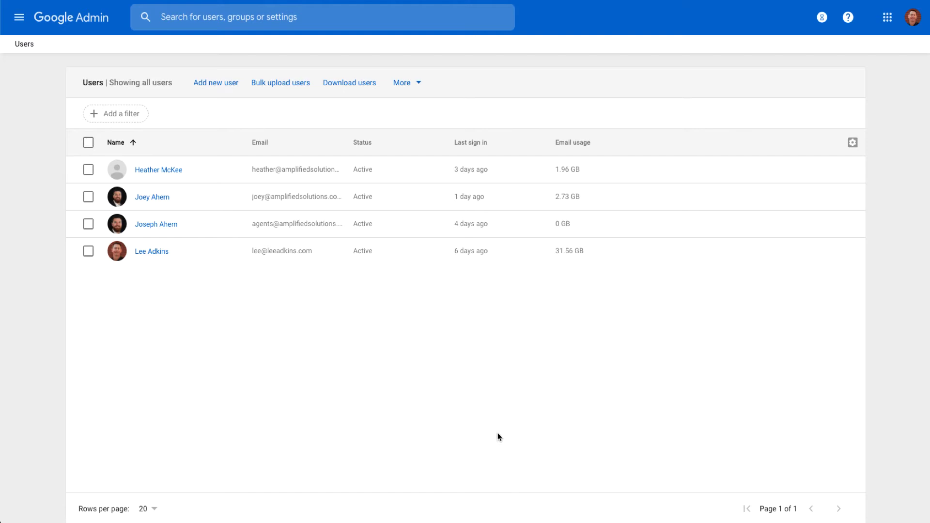
click(285, 85)
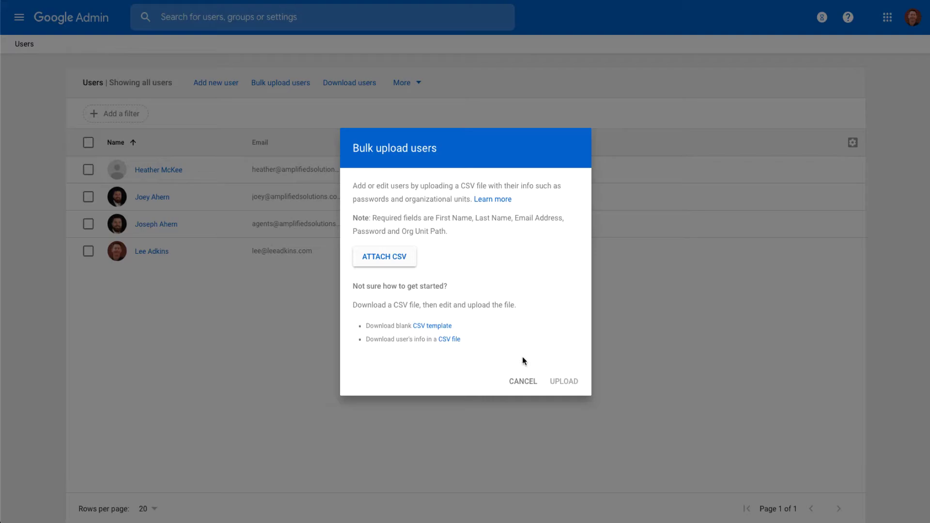
click(522, 381)
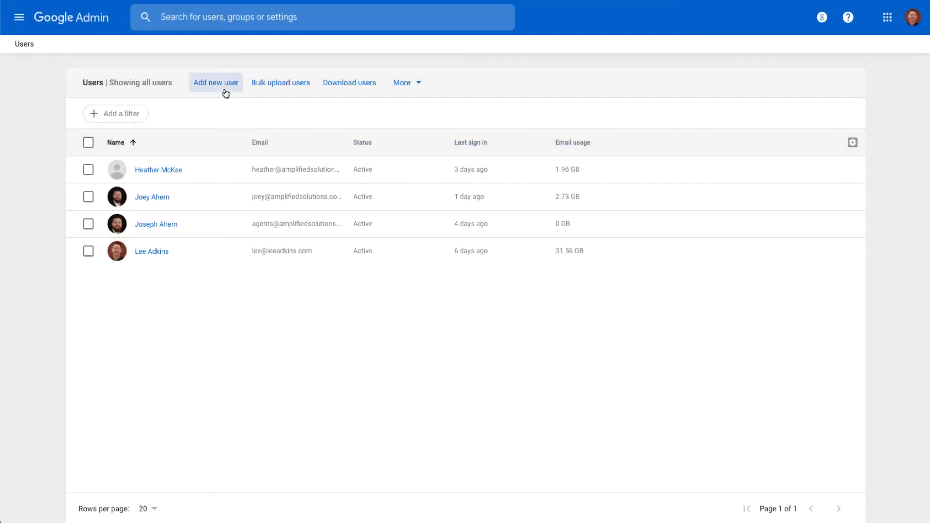
click(131, 116)
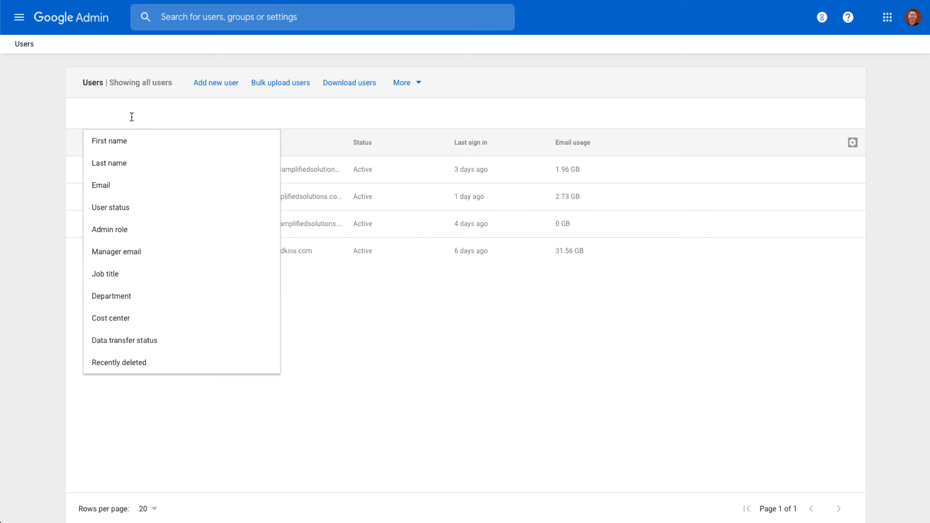
click(407, 86)
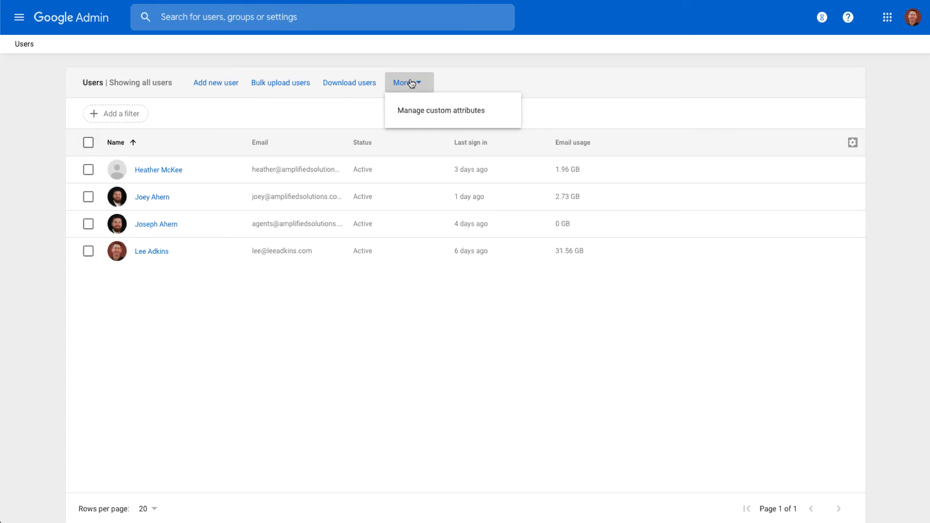
click(342, 103)
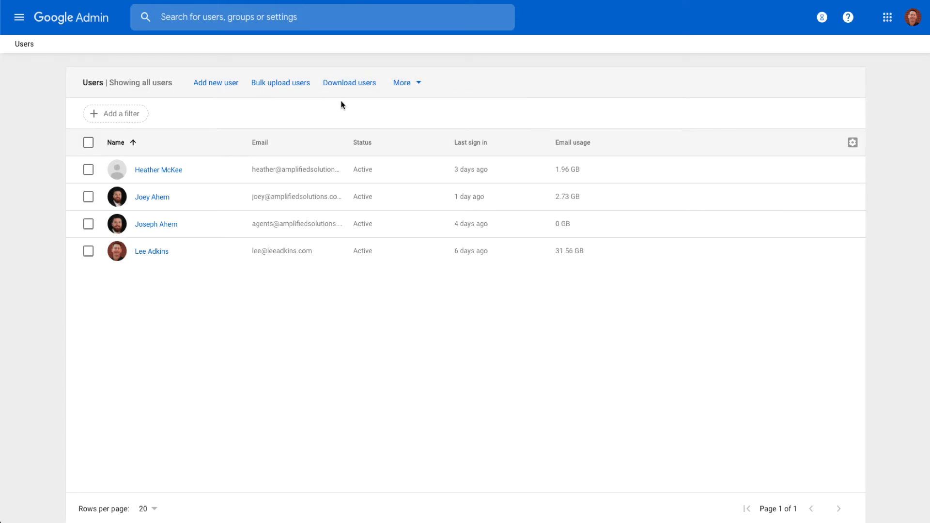
View the last user's details, return to the Users list, and check that row's More menu.
click(163, 252)
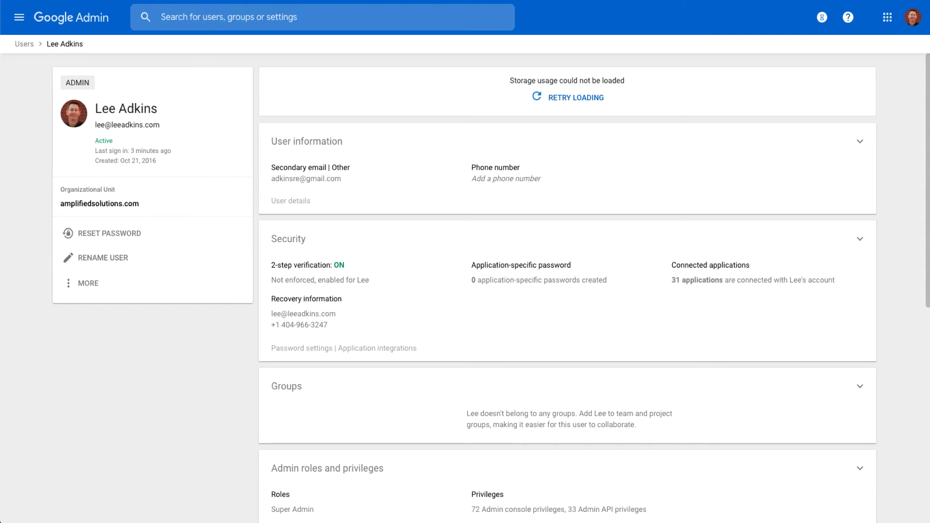
key(alt+Left)
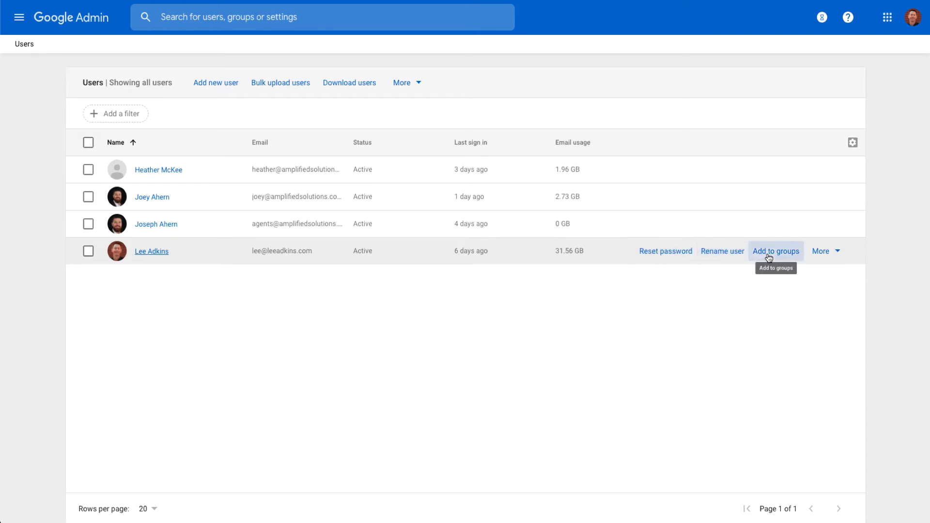
click(817, 250)
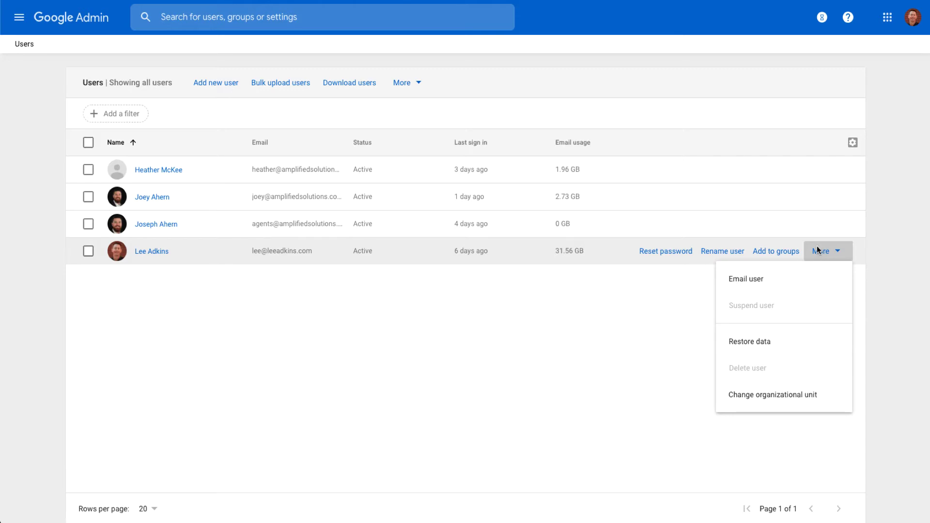
click(818, 250)
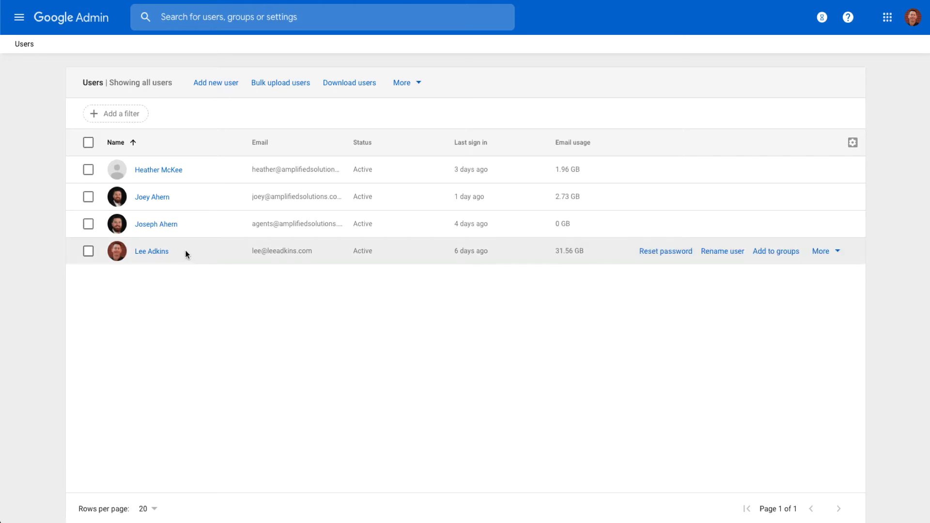
Reopen the last user's page and scroll down to the Admin roles and privileges card.
click(165, 252)
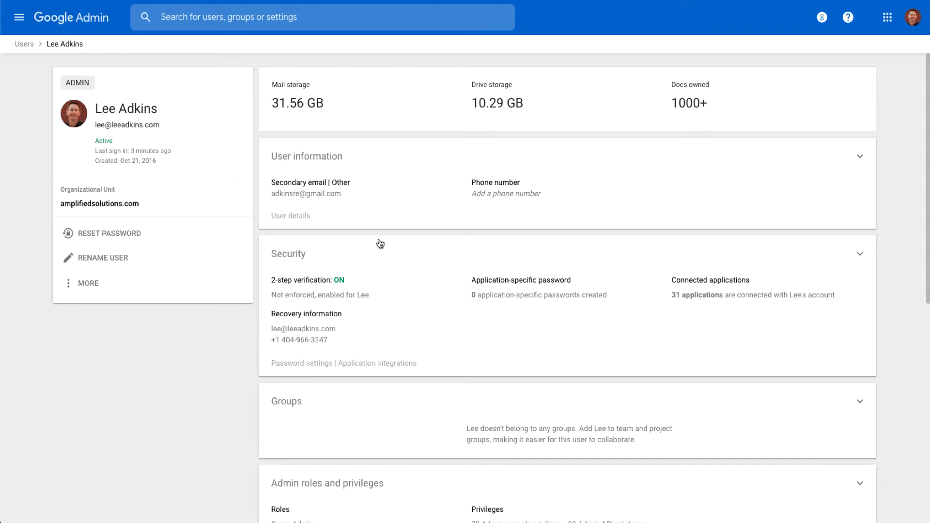
scroll(385, 246, down, 1)
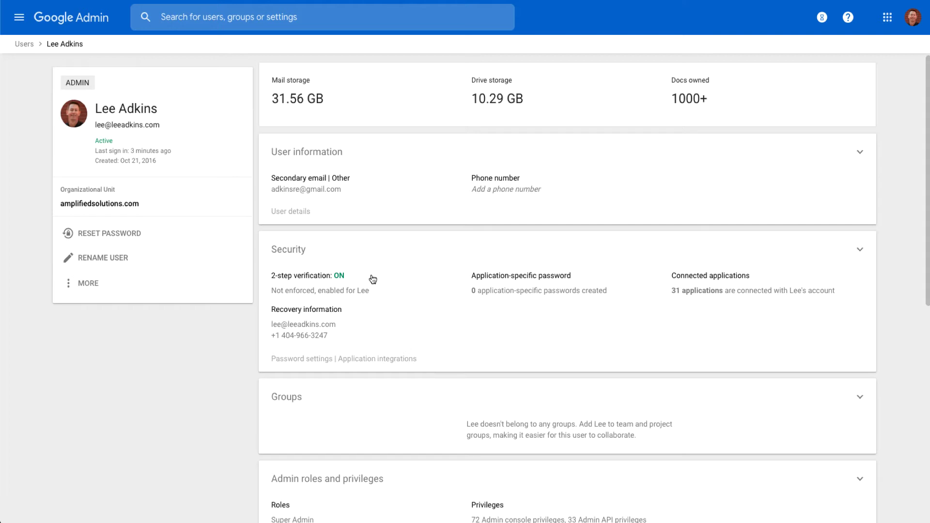
scroll(378, 272, down, 2)
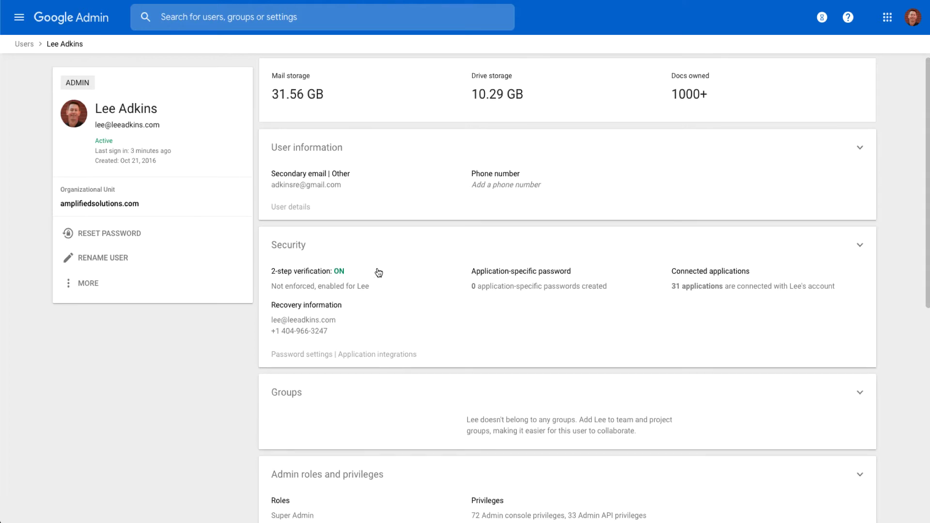
scroll(379, 273, down, 2)
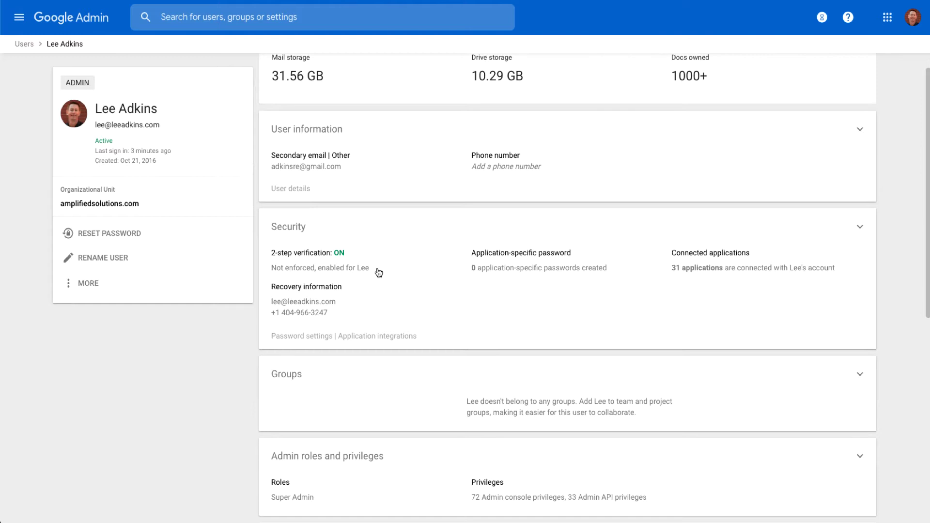
scroll(379, 272, down, 1)
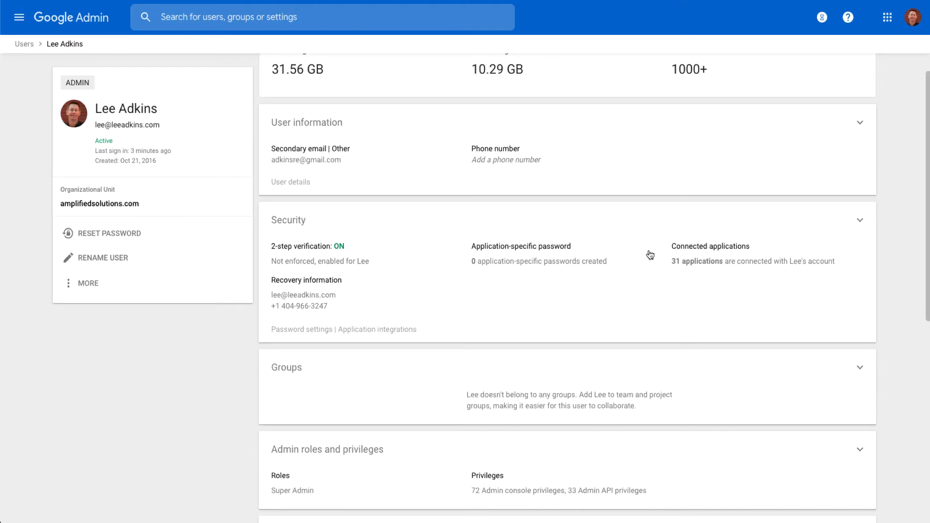
scroll(640, 247, down, 2)
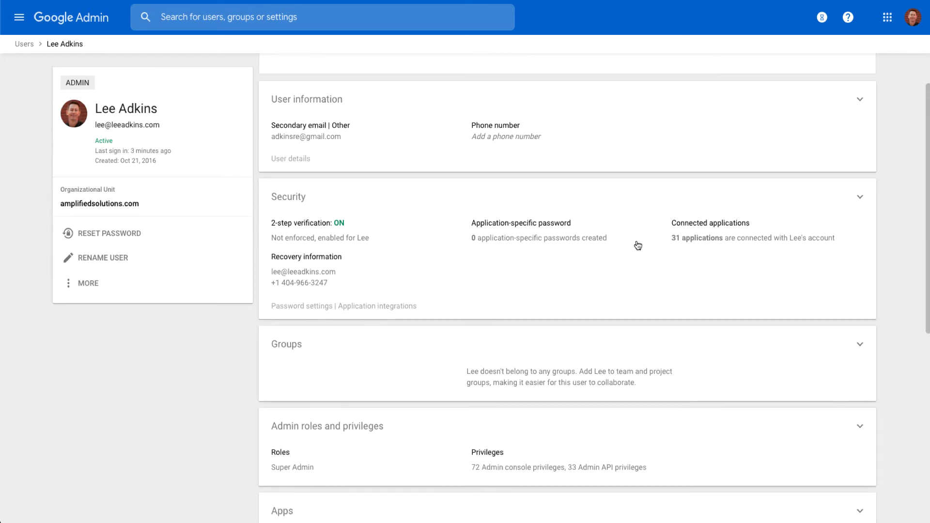
scroll(638, 246, down, 5)
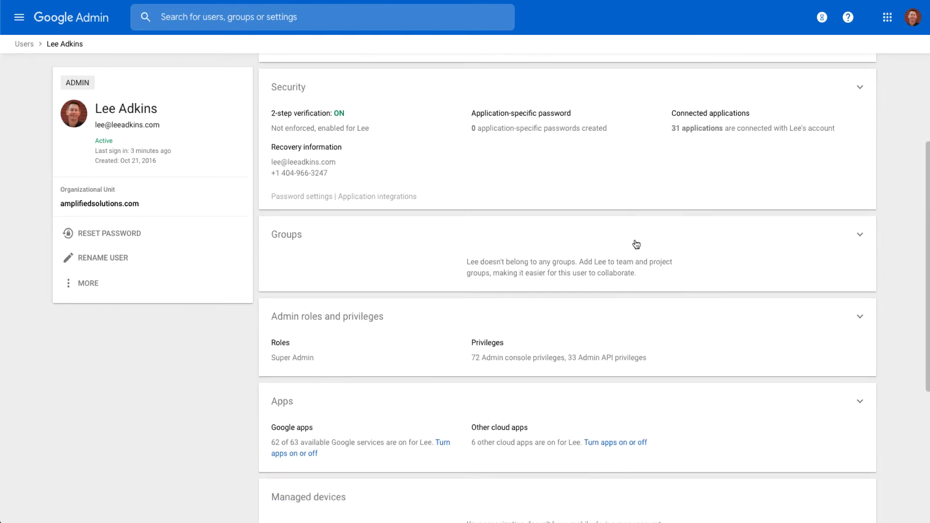
scroll(636, 244, down, 1)
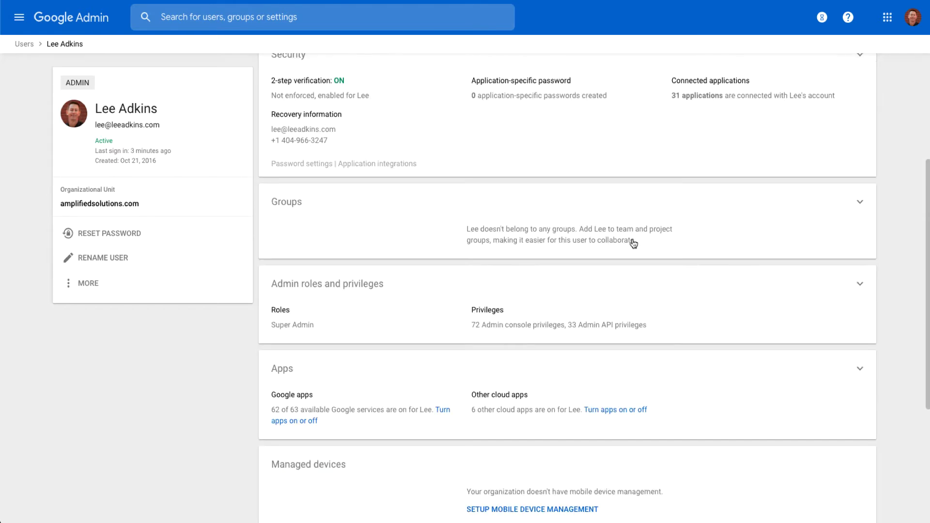
Review the Super Admin role (72 console, 33 API privileges), then return to the user page.
click(410, 304)
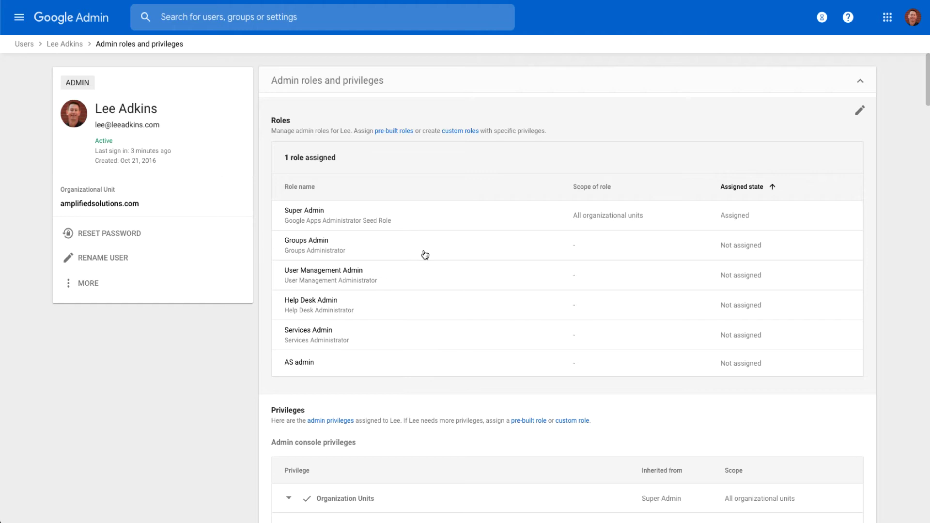
scroll(441, 248, down, 4)
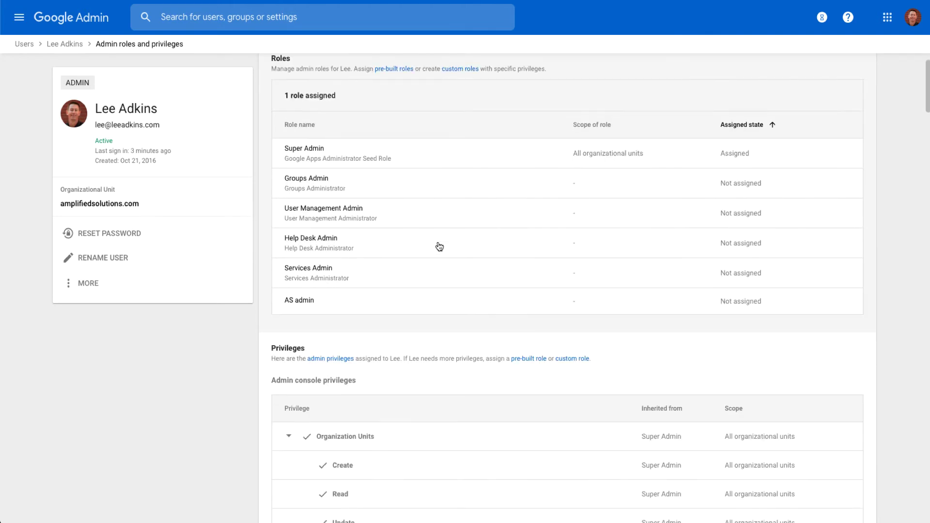
scroll(439, 247, down, 1)
scroll(439, 244, down, 5)
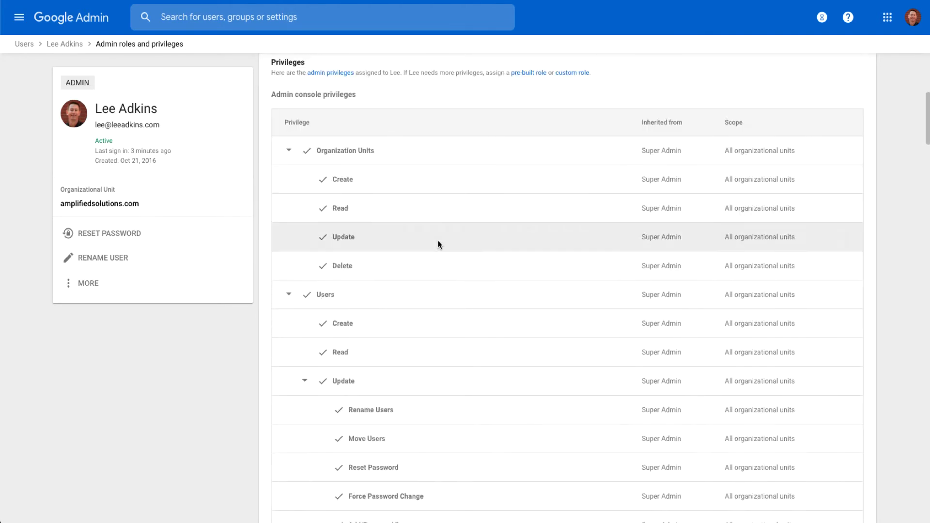
scroll(438, 240, down, 3)
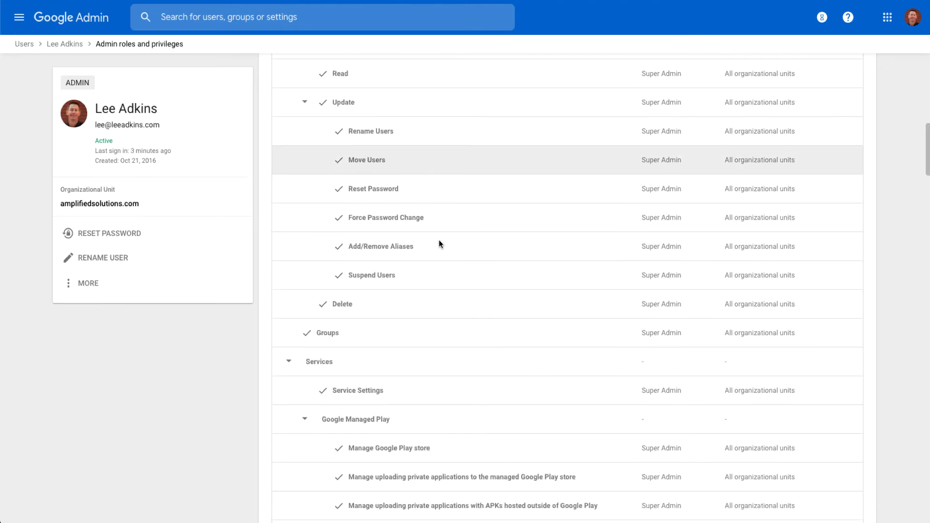
scroll(439, 240, down, 4)
scroll(439, 240, up, 8)
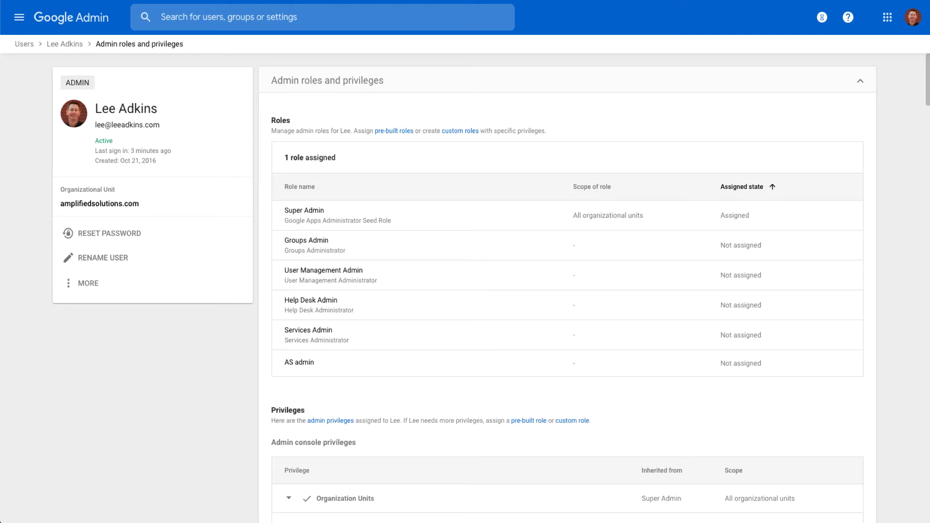
key(alt+Left)
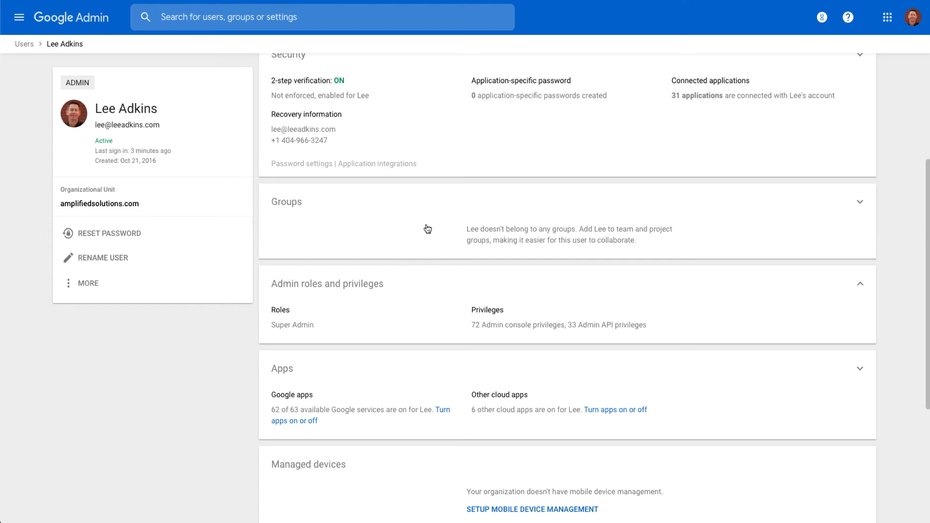
scroll(427, 228, down, 1)
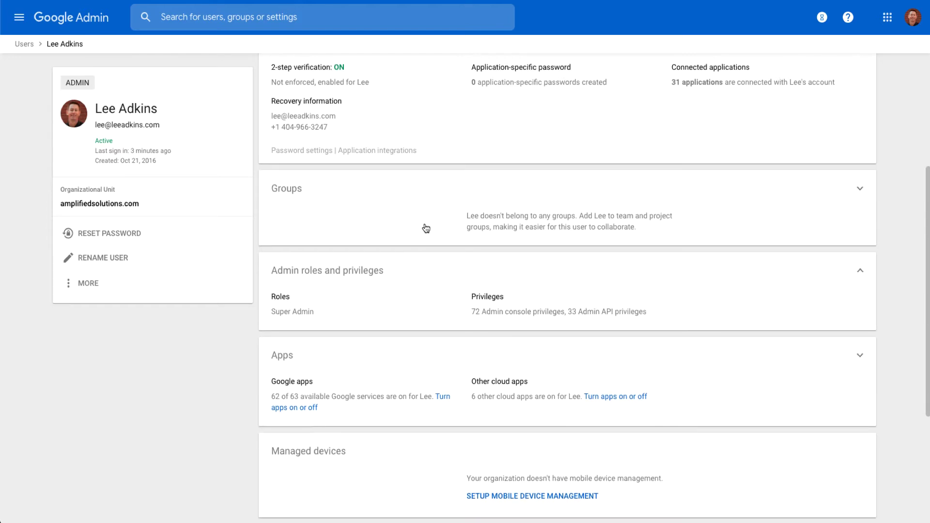
Open the user's Apps page and scroll through the Google apps and six other cloud apps.
click(406, 345)
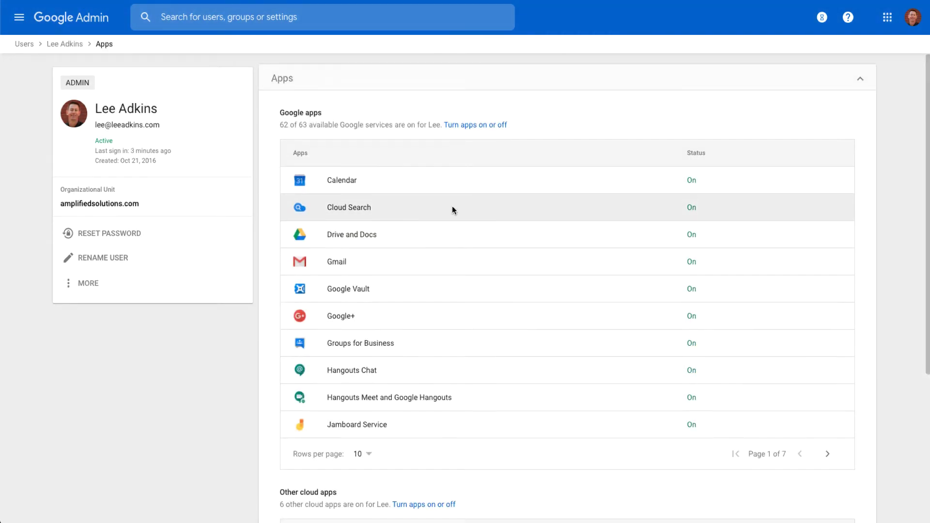
scroll(452, 208, down, 1)
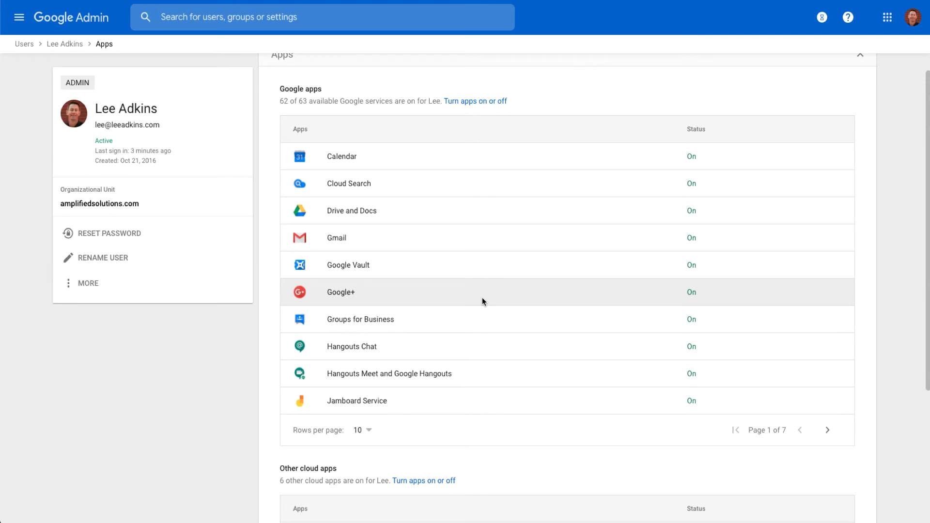
scroll(475, 205, down, 1)
scroll(475, 204, down, 3)
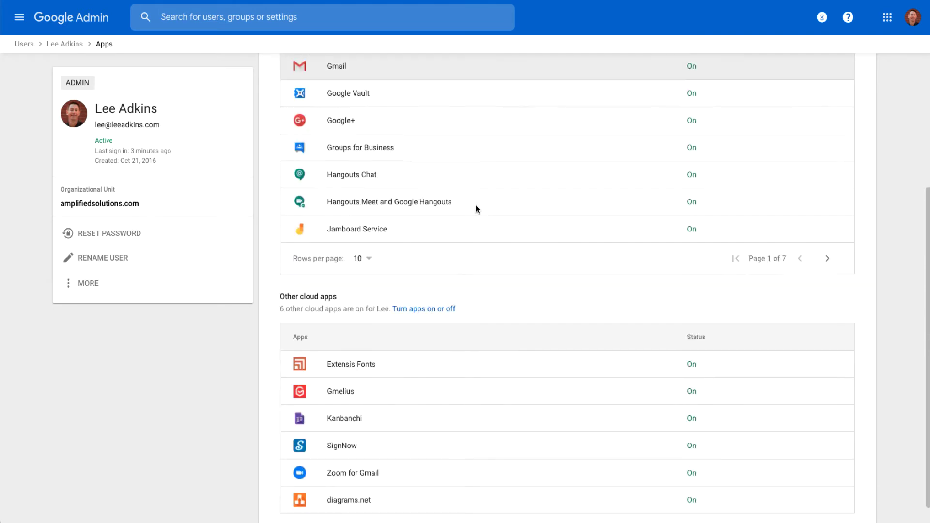
scroll(475, 204, down, 1)
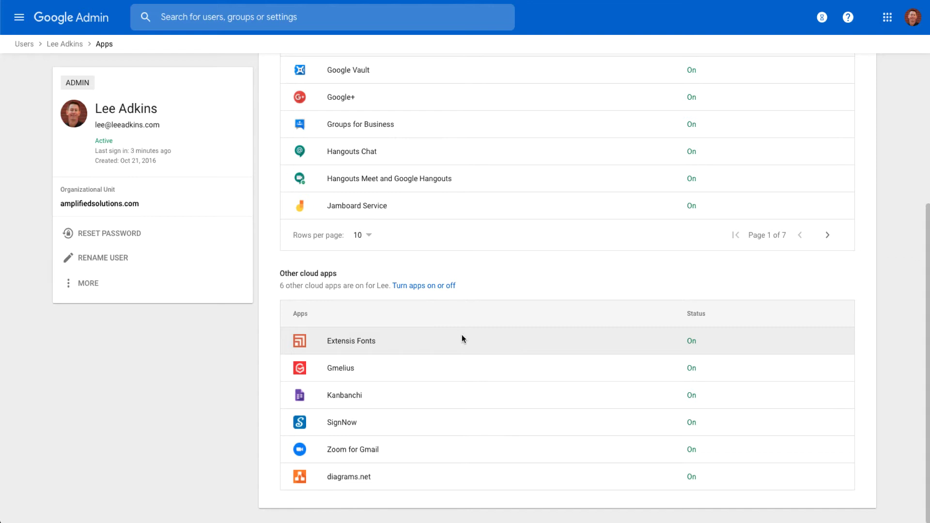
scroll(462, 334, up, 5)
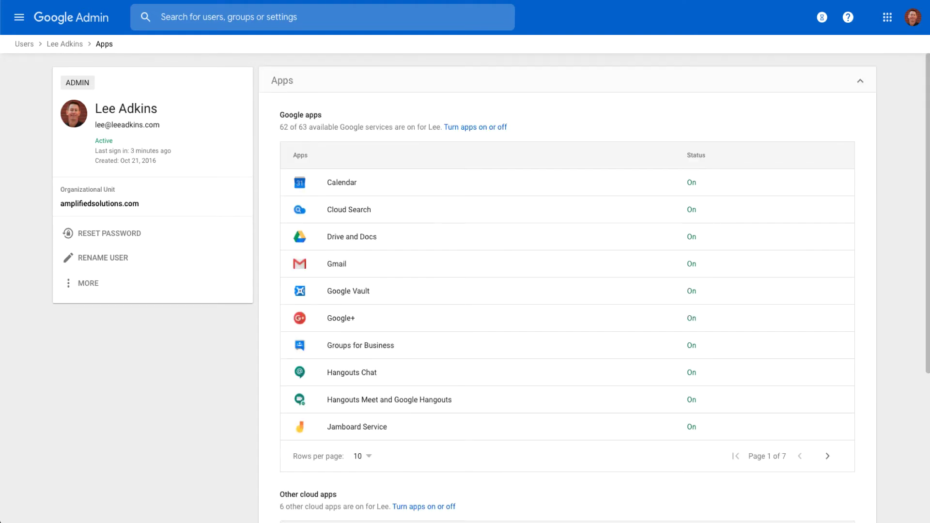
Return to the user's overview and scroll to Licenses and Shared drives, then back up.
click(65, 44)
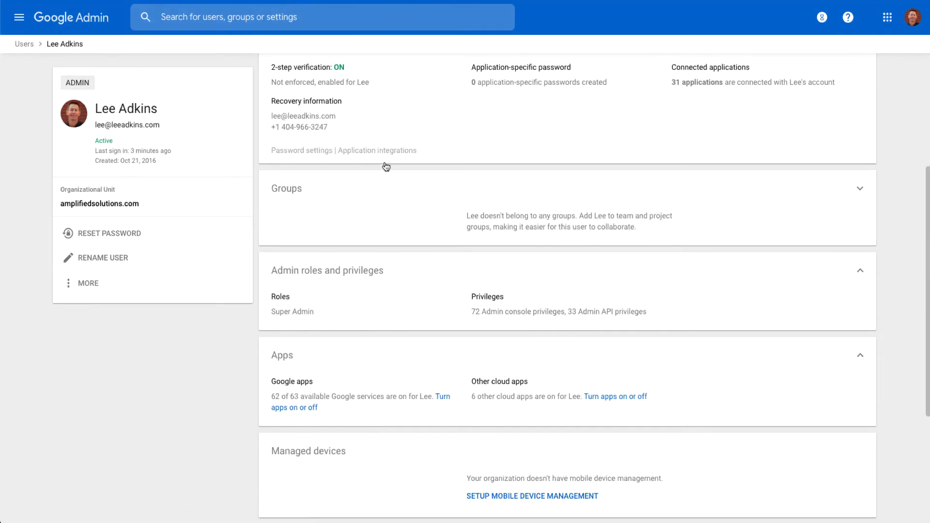
scroll(388, 167, down, 1)
scroll(388, 167, down, 3)
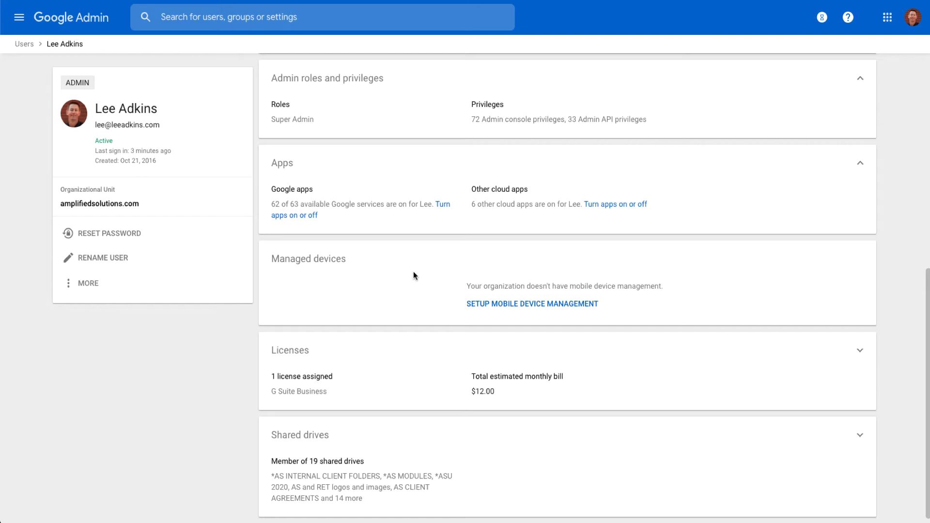
scroll(414, 275, down, 1)
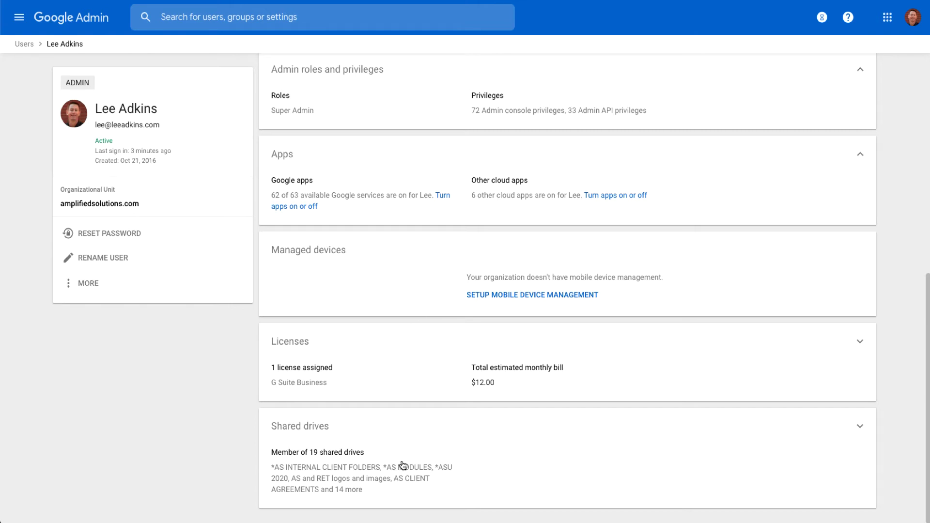
scroll(401, 347, up, 8)
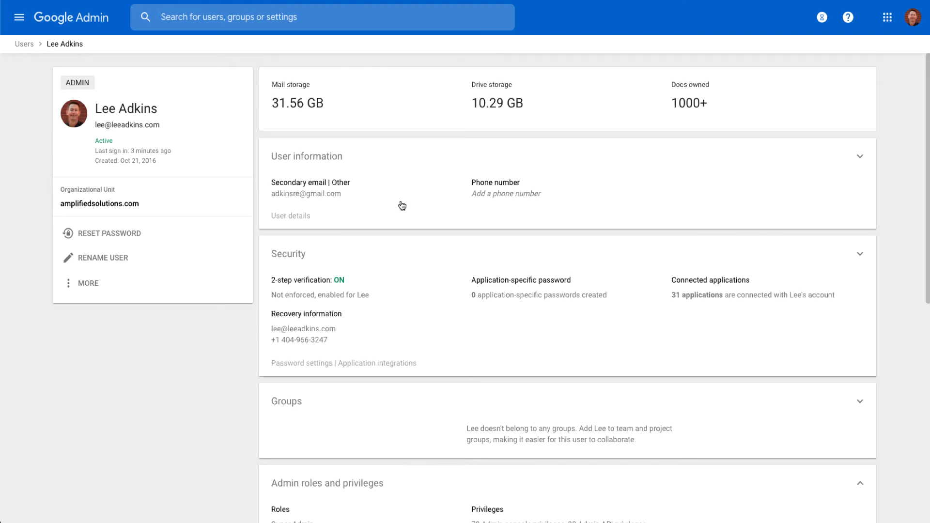
scroll(407, 247, down, 1)
scroll(407, 247, up, 1)
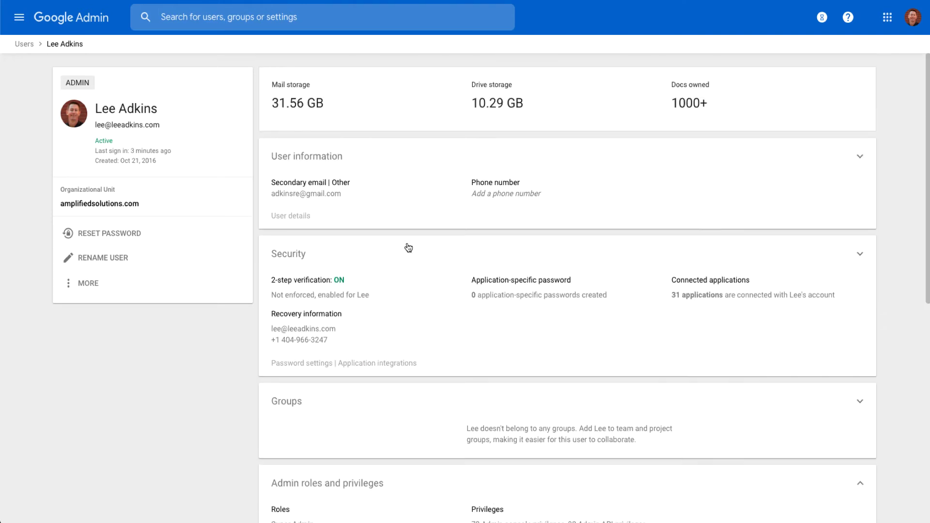
Open the User information card and scroll through the email aliases to Employee information.
click(405, 167)
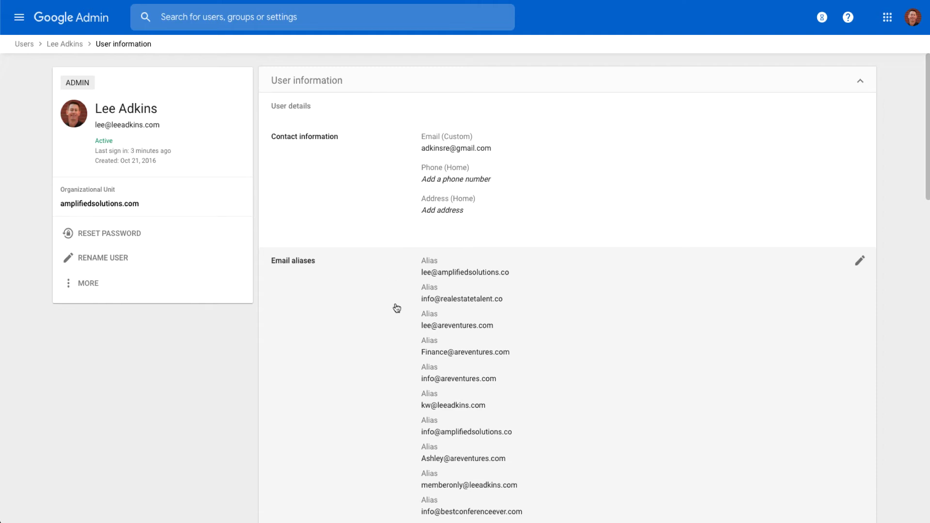
scroll(395, 308, down, 1)
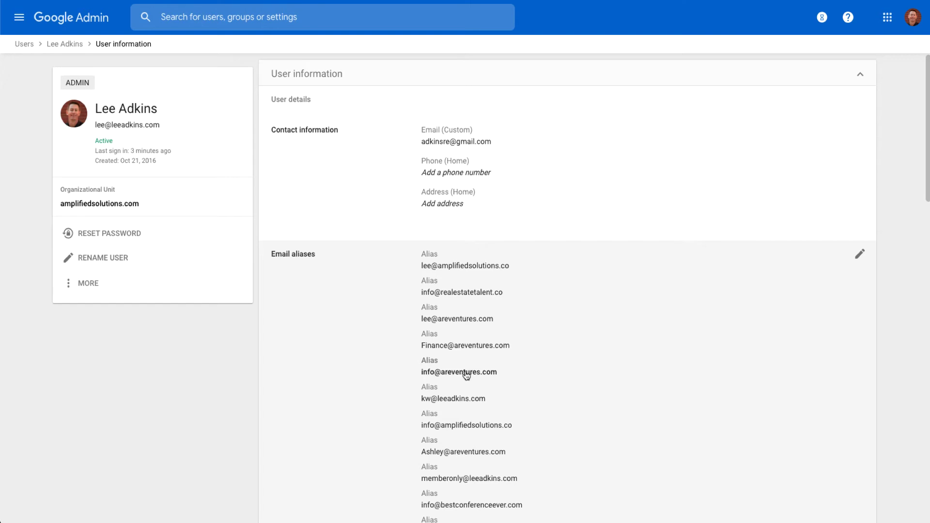
scroll(400, 350, down, 3)
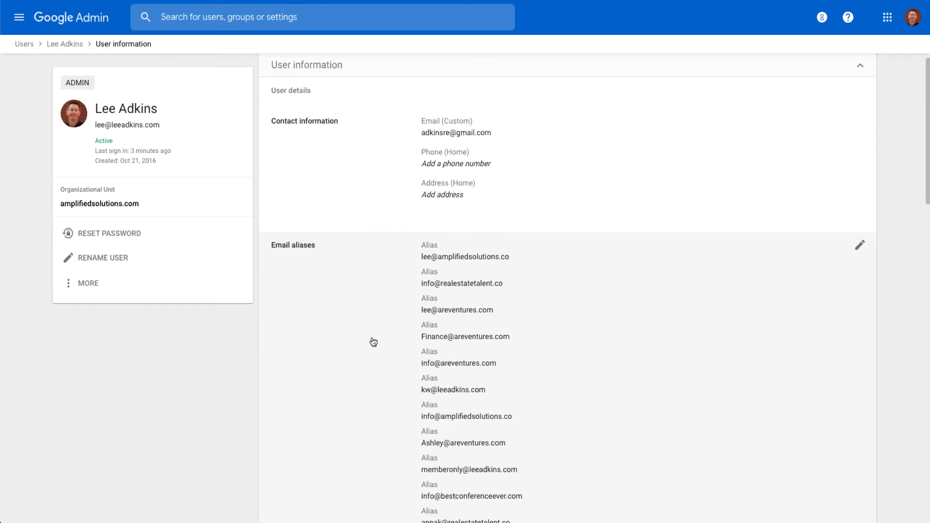
scroll(387, 347, down, 5)
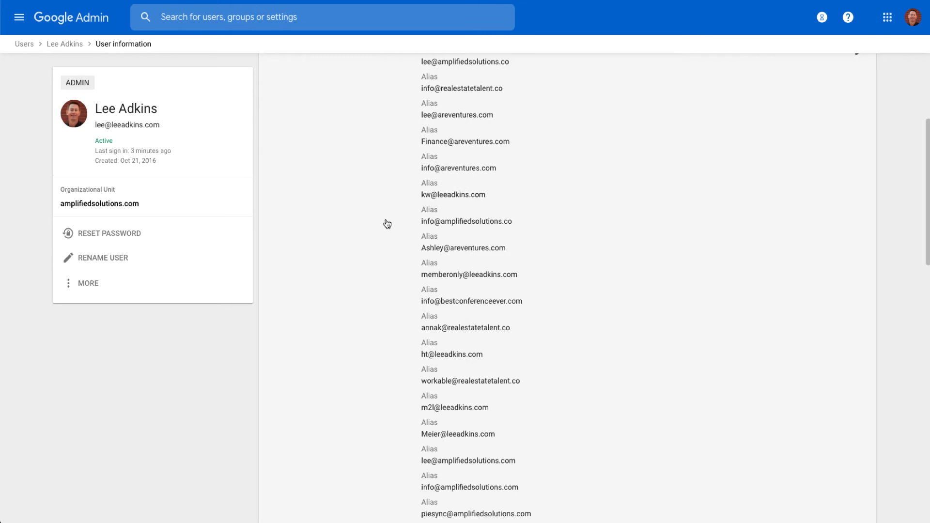
scroll(384, 224, down, 1)
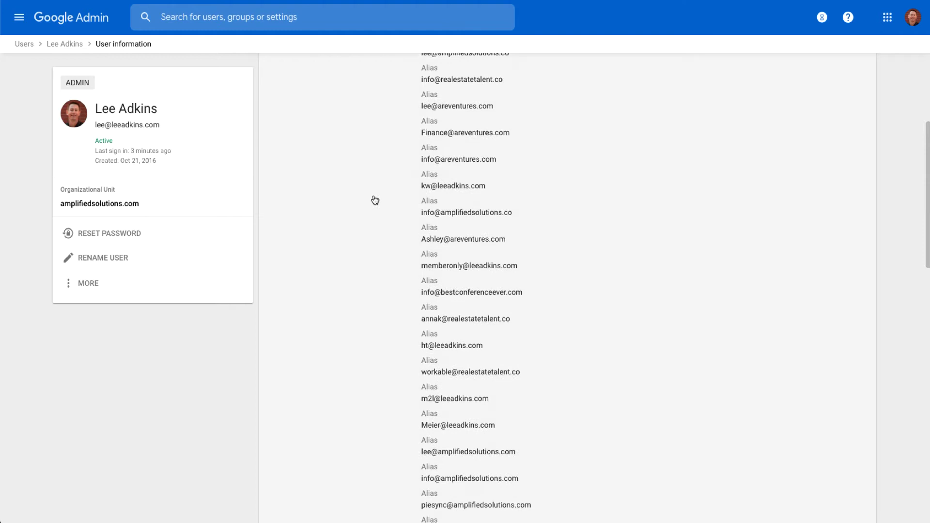
scroll(374, 199, down, 6)
scroll(375, 199, down, 8)
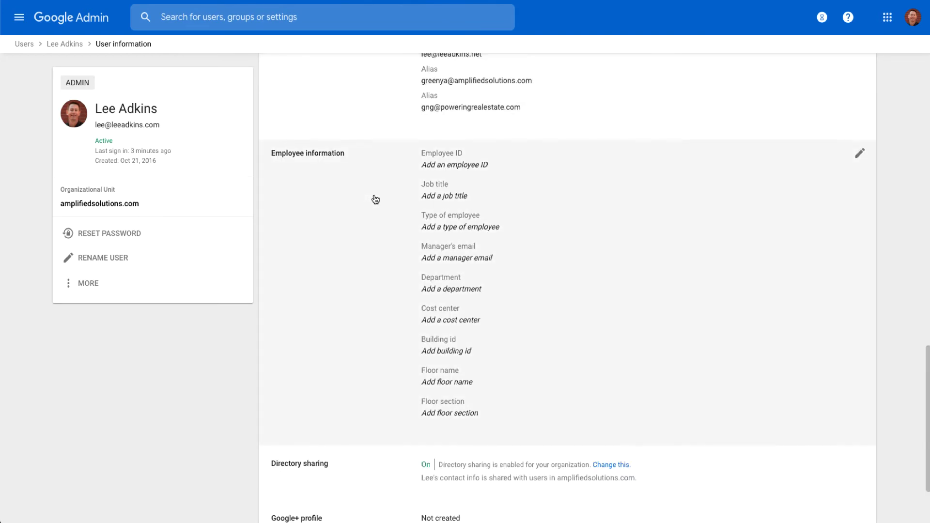
scroll(374, 199, up, 2)
Add a new email alias on the amplifiedsolutions.com domain, leaving it unsaved.
click(447, 232)
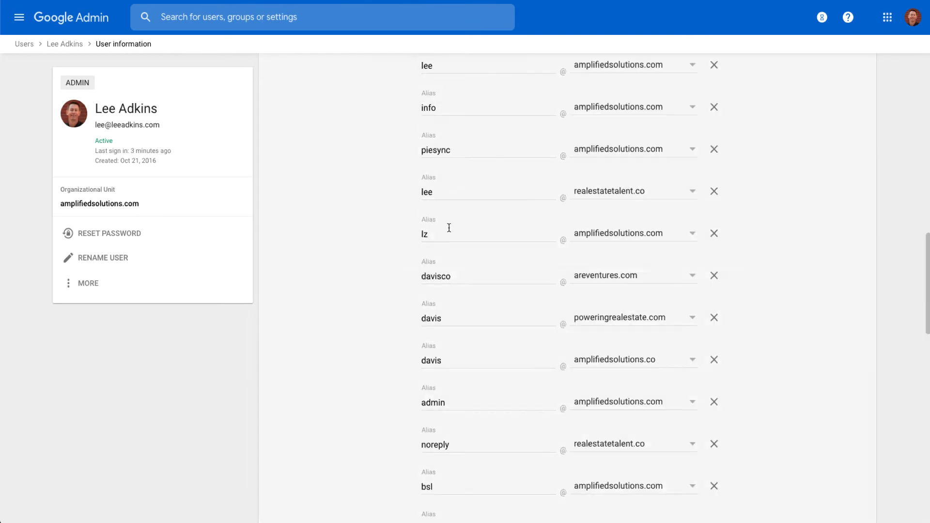
scroll(447, 226, down, 5)
scroll(448, 227, down, 3)
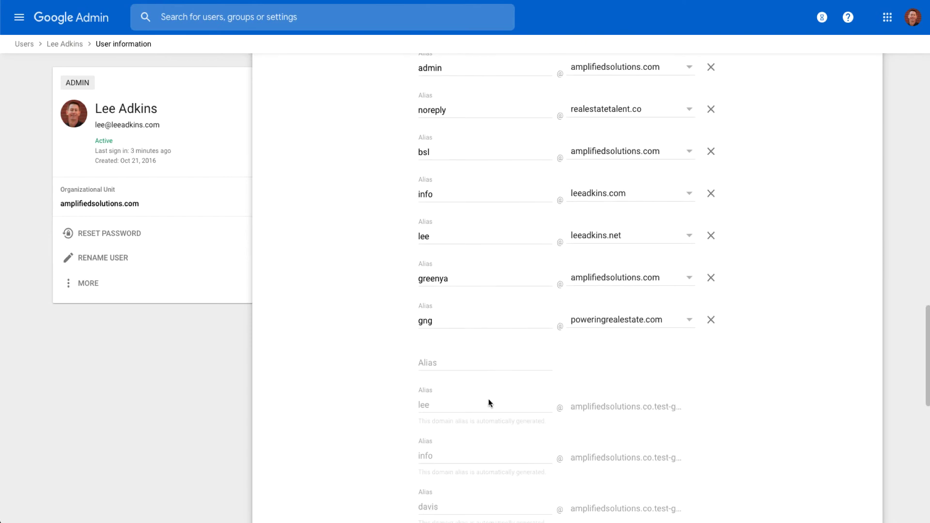
click(470, 358)
text(lee)
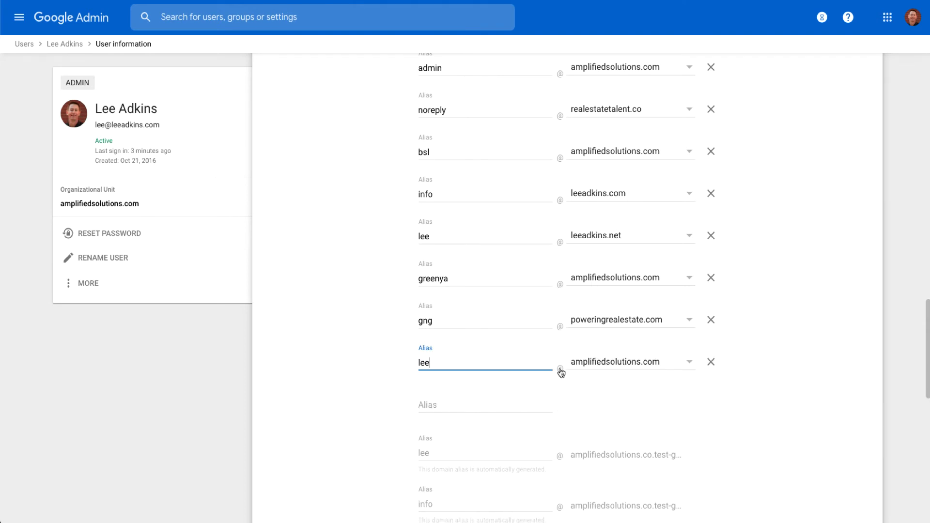
click(632, 367)
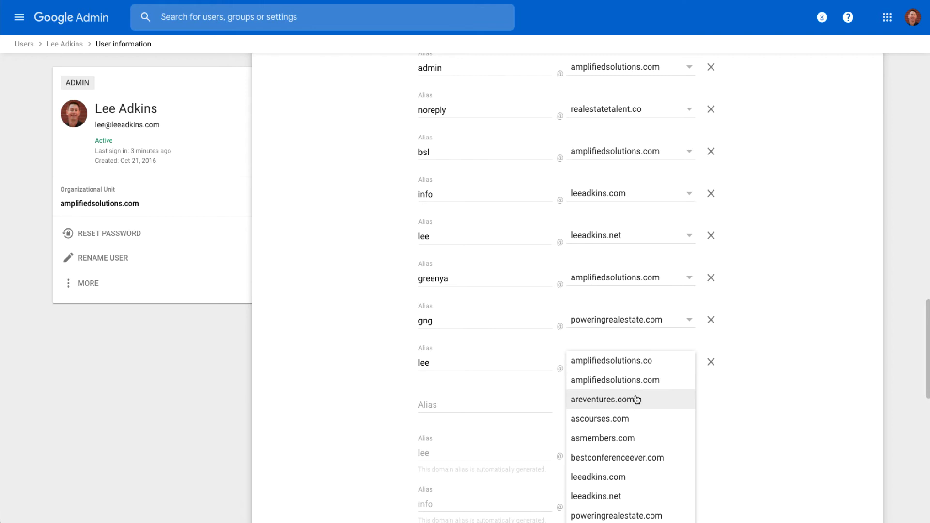
scroll(637, 402, down, 1)
scroll(639, 400, up, 2)
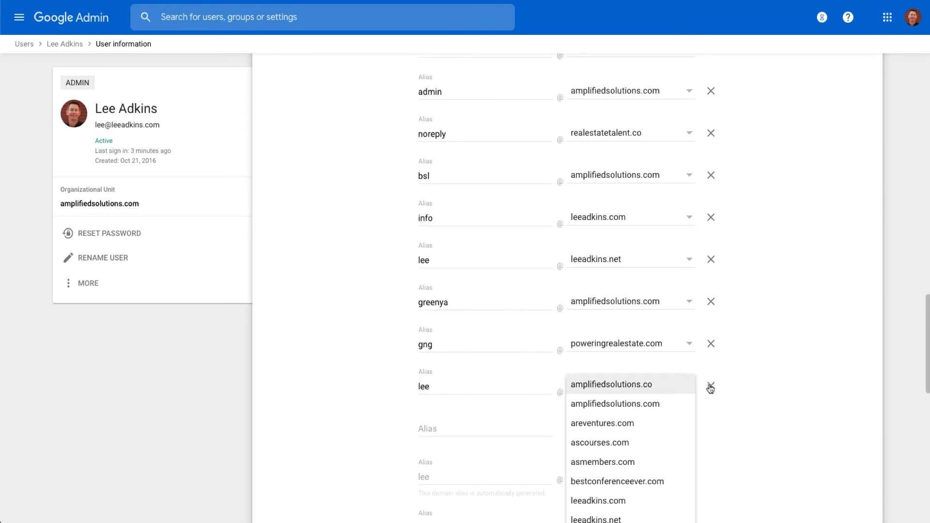
click(775, 347)
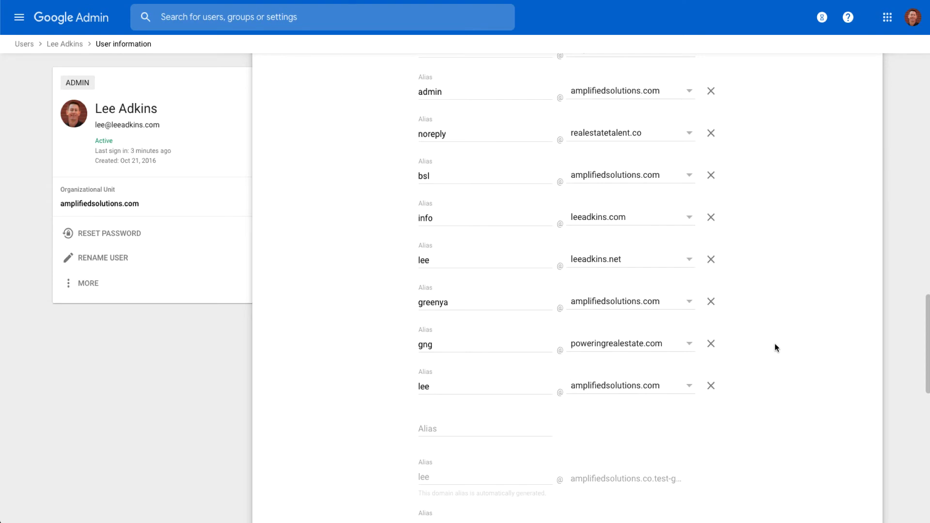
scroll(774, 343, down, 1)
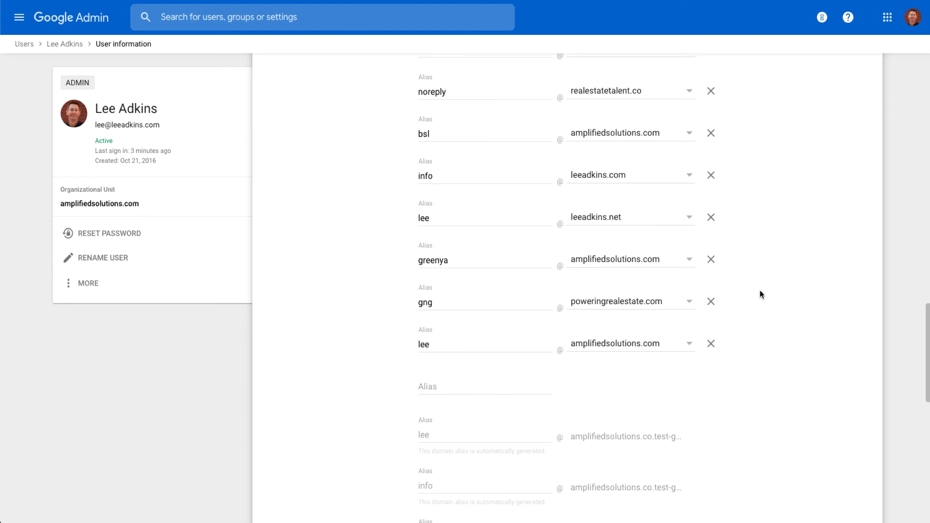
scroll(758, 291, down, 2)
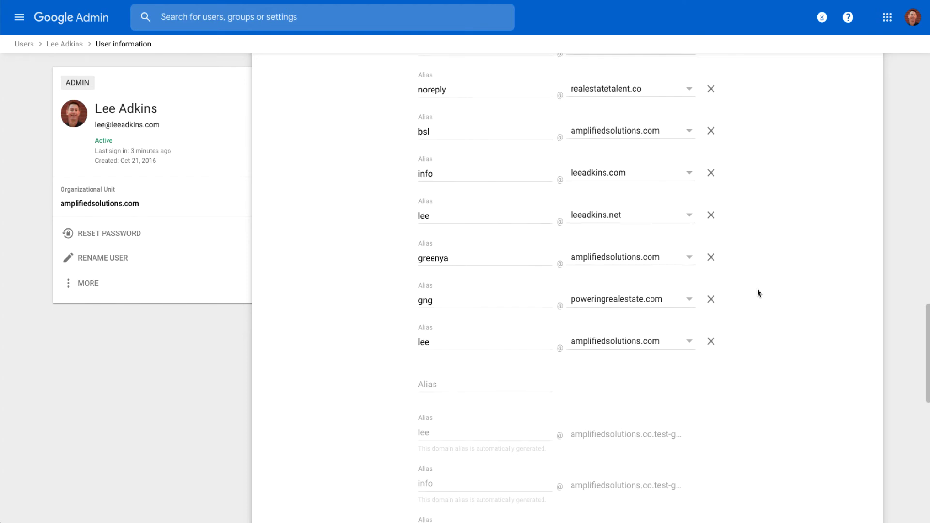
scroll(759, 288, down, 10)
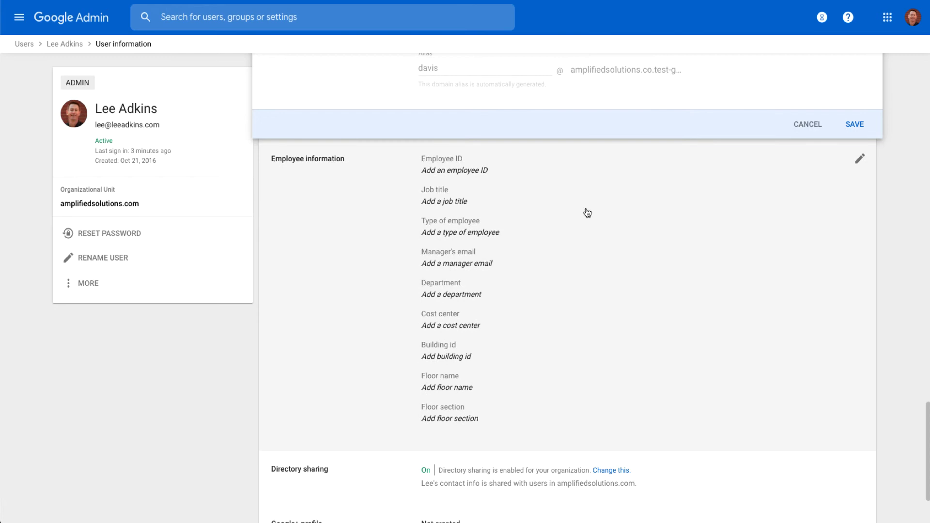
scroll(396, 210, down, 1)
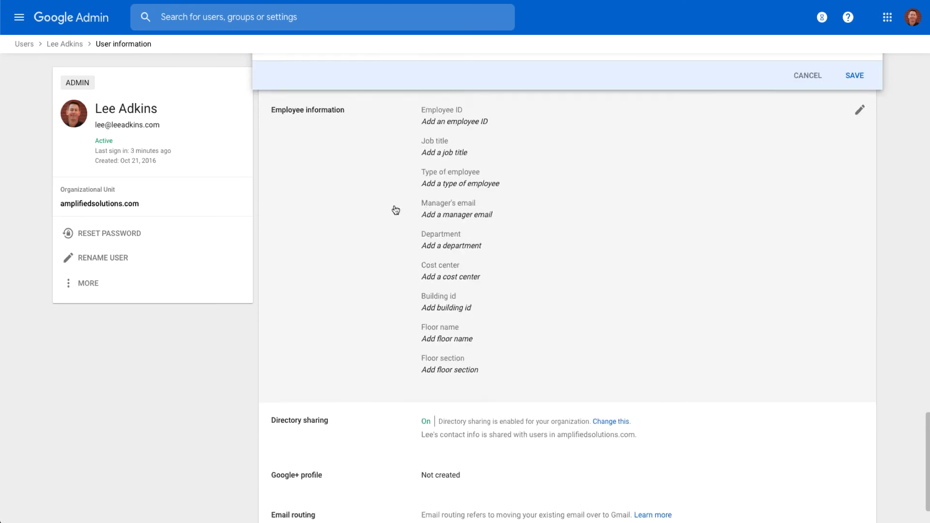
scroll(396, 210, down, 1)
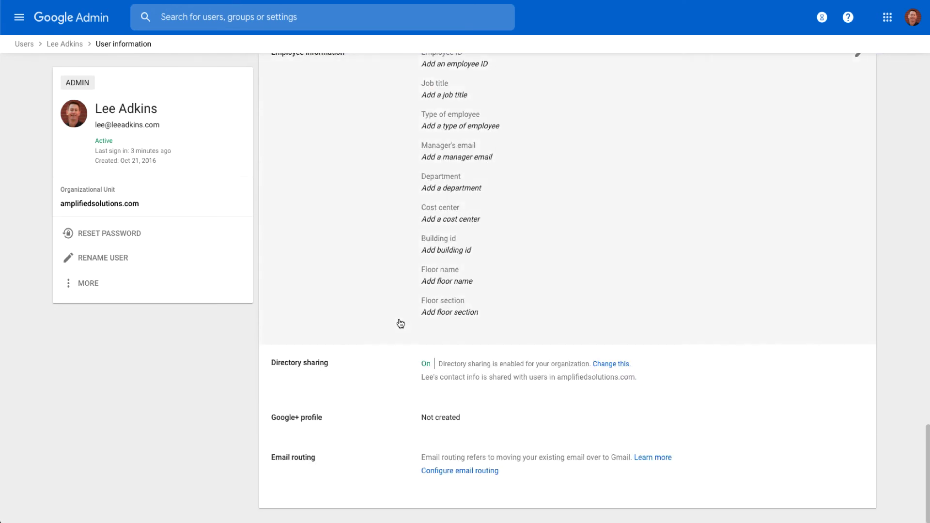
scroll(415, 244, up, 20)
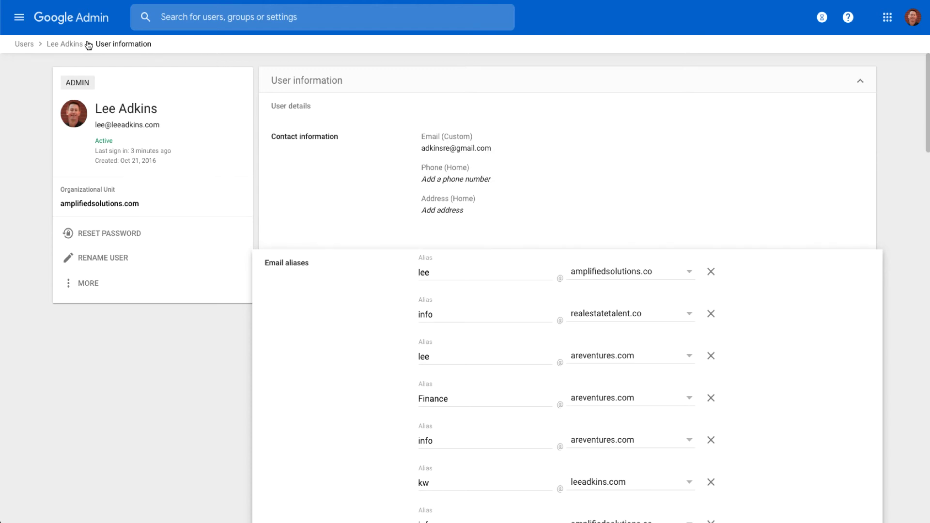
Leave the unsaved alias edit and open Gmail settings under Apps > G Suite.
click(57, 25)
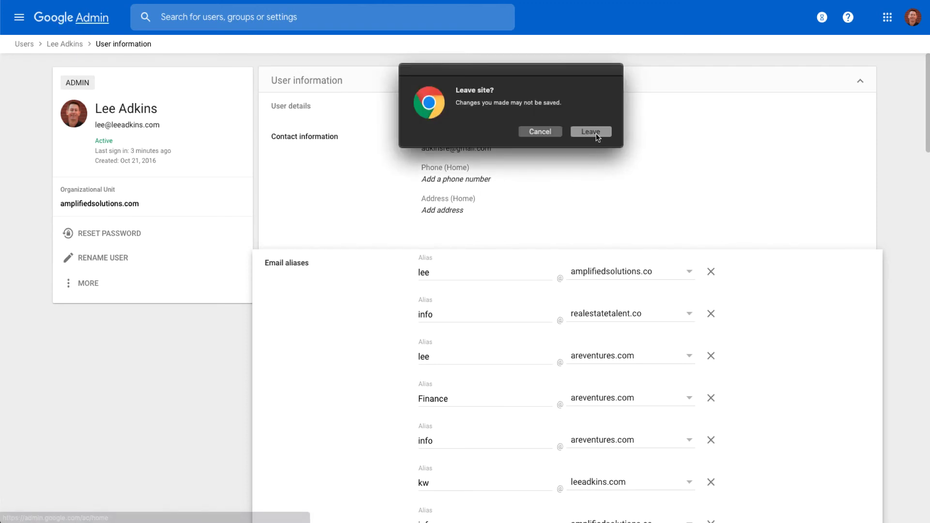
click(596, 132)
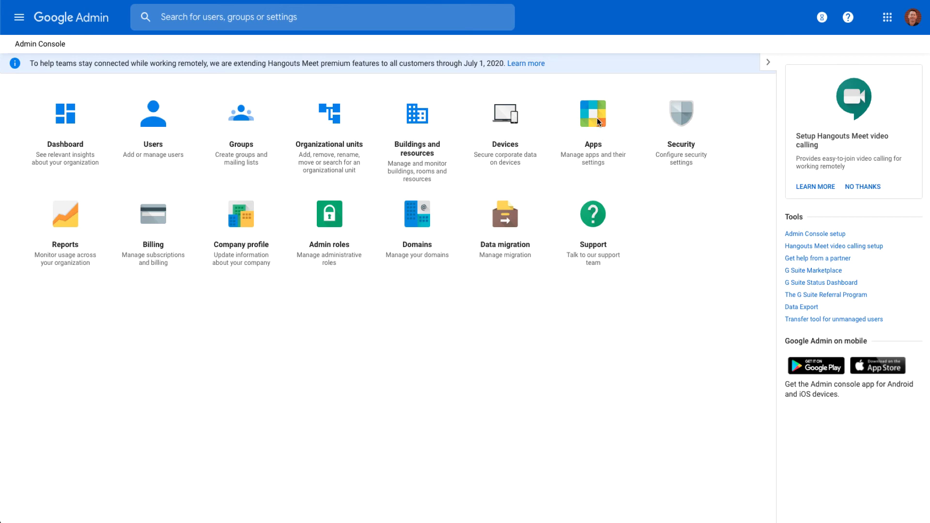
click(598, 121)
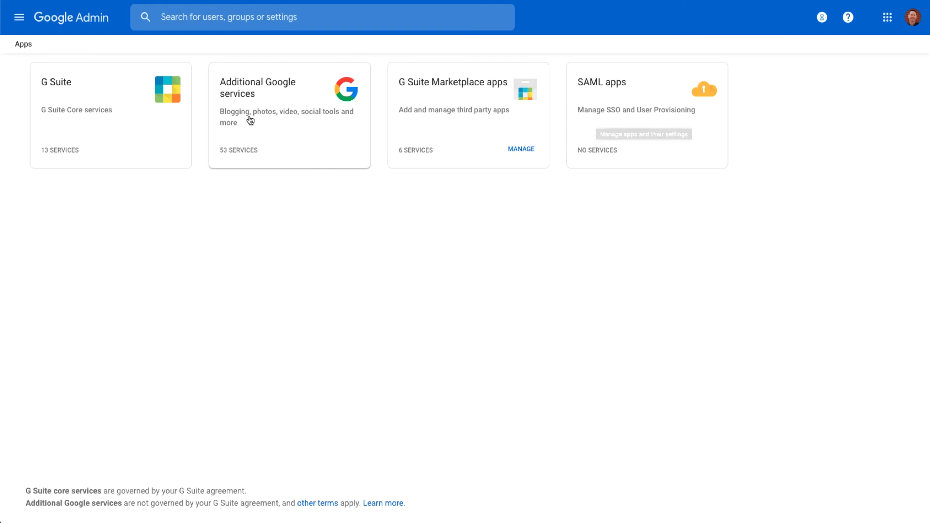
click(98, 94)
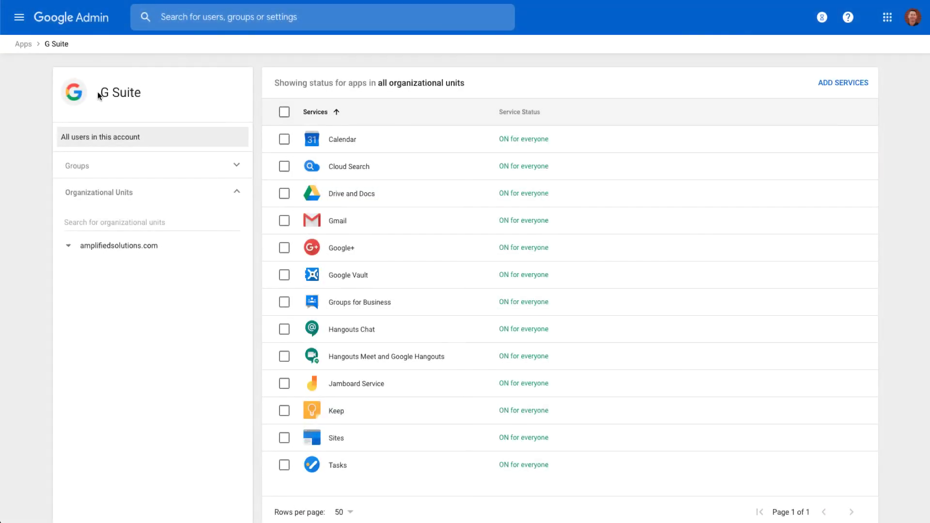
click(345, 227)
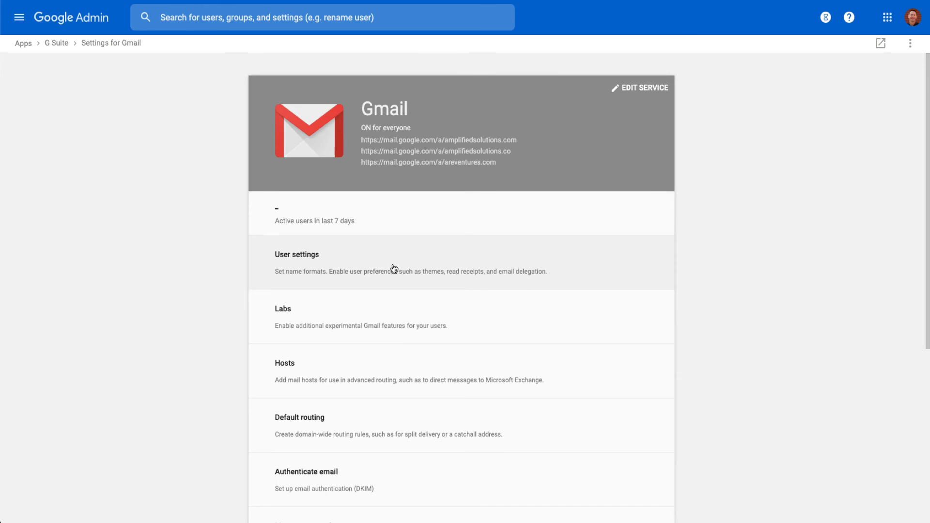
Expand Gmail's Default routing section to view its six existing routing rules.
scroll(394, 269, down, 2)
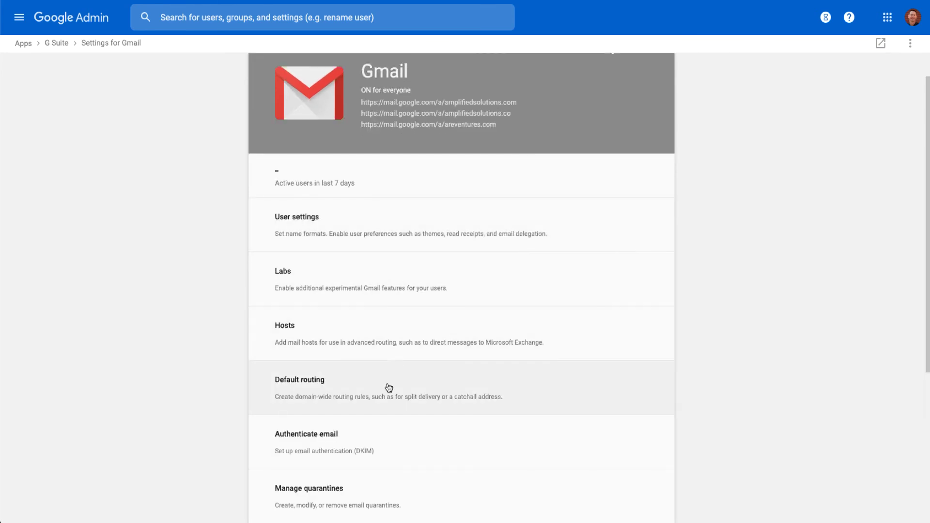
click(389, 388)
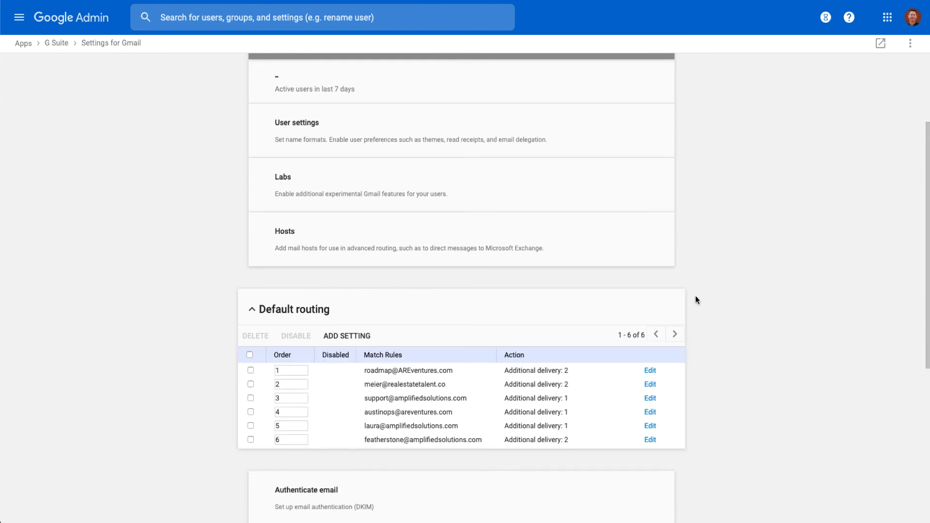
scroll(702, 286, down, 2)
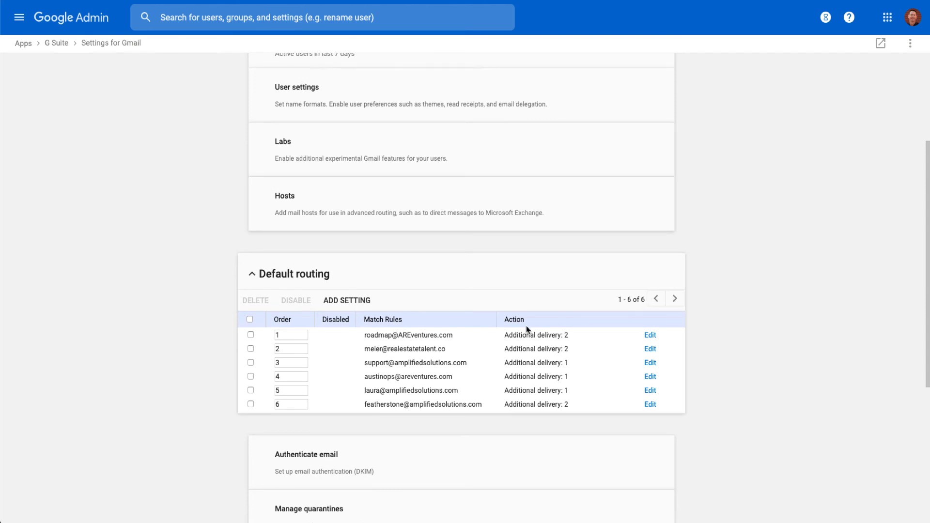
Edit the second default routing rule and show its two additional 'Also deliver to' recipients.
click(650, 348)
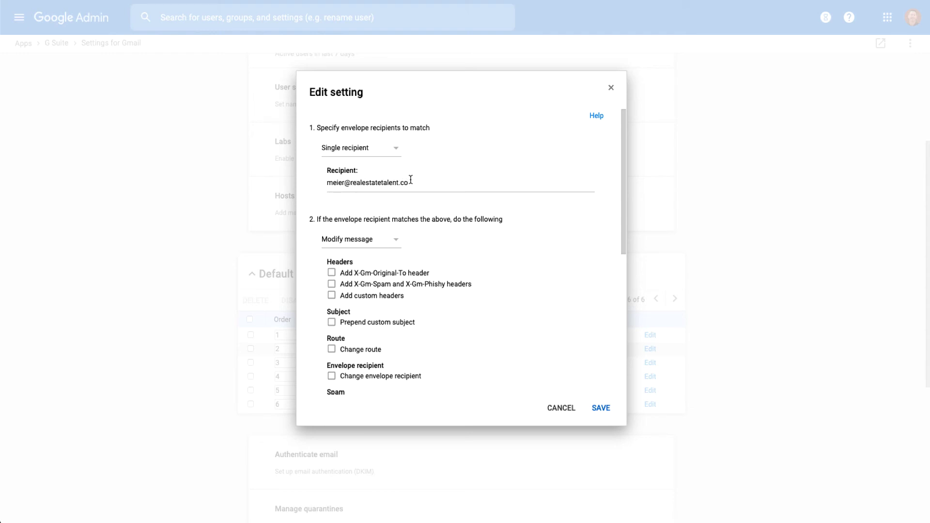
scroll(429, 198, down, 1)
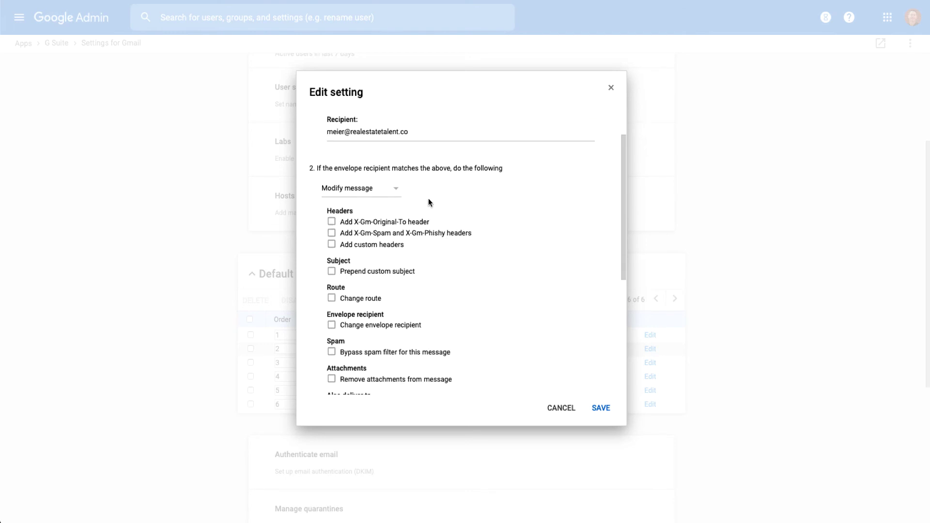
scroll(428, 199, down, 3)
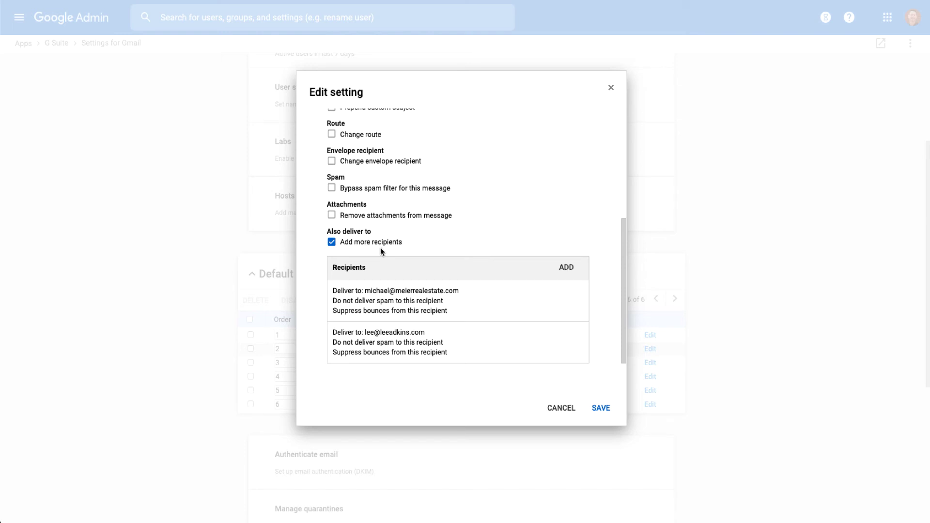
mouse_move(420, 290)
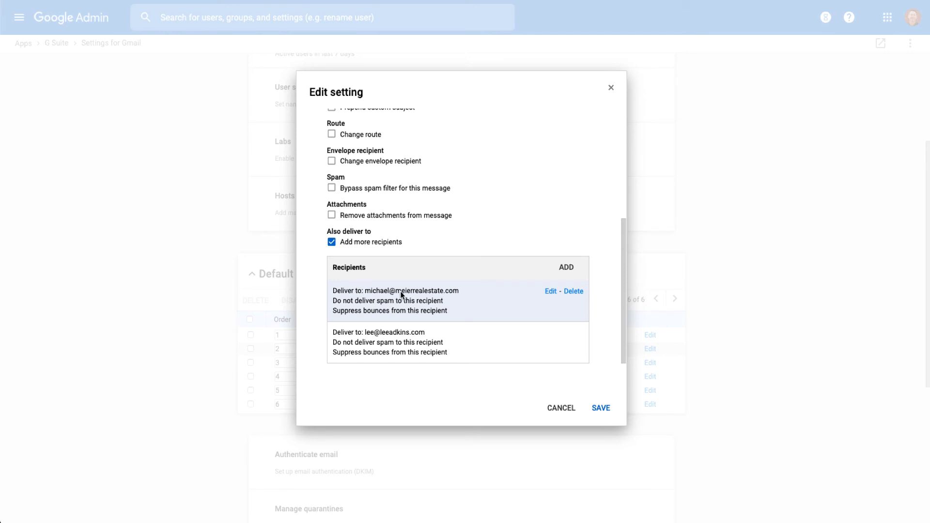
scroll(400, 293, down, 1)
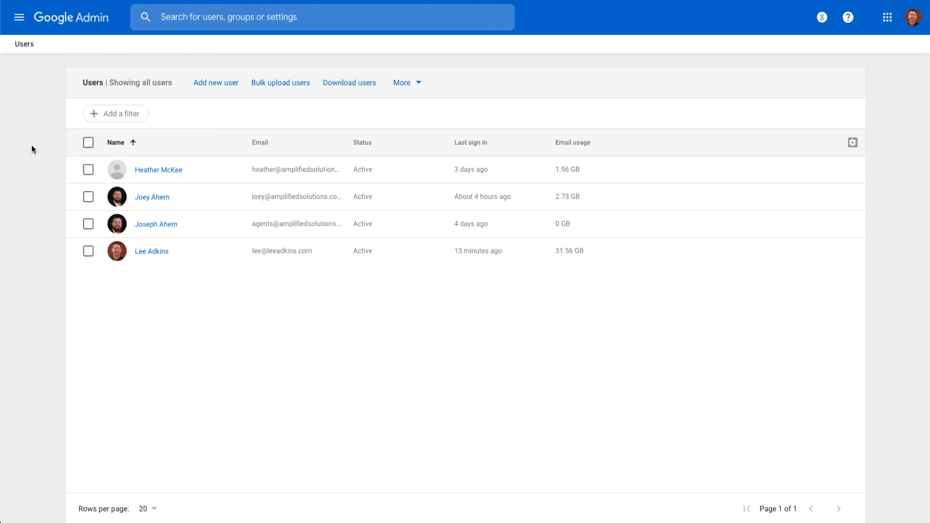
Open the second user's account and view their admin roles, showing AS admin assigned.
click(163, 199)
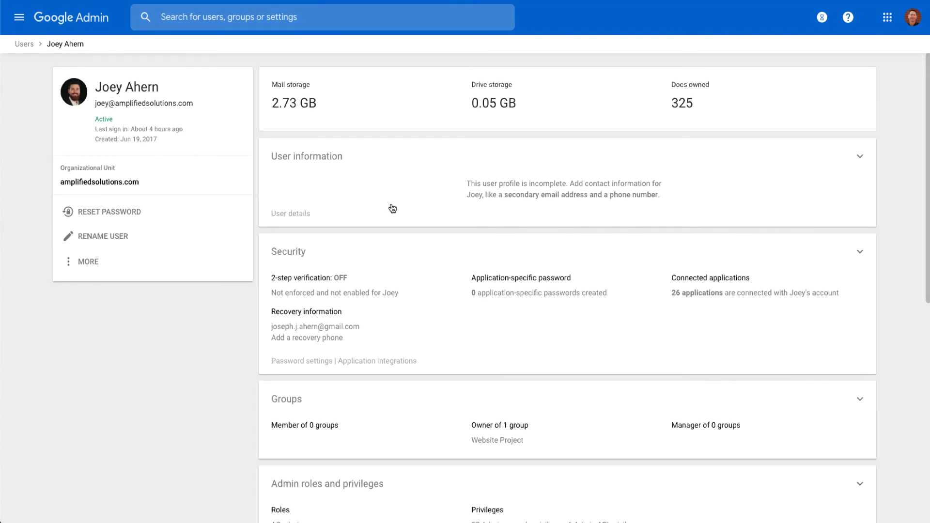
scroll(418, 273, down, 2)
scroll(418, 273, down, 3)
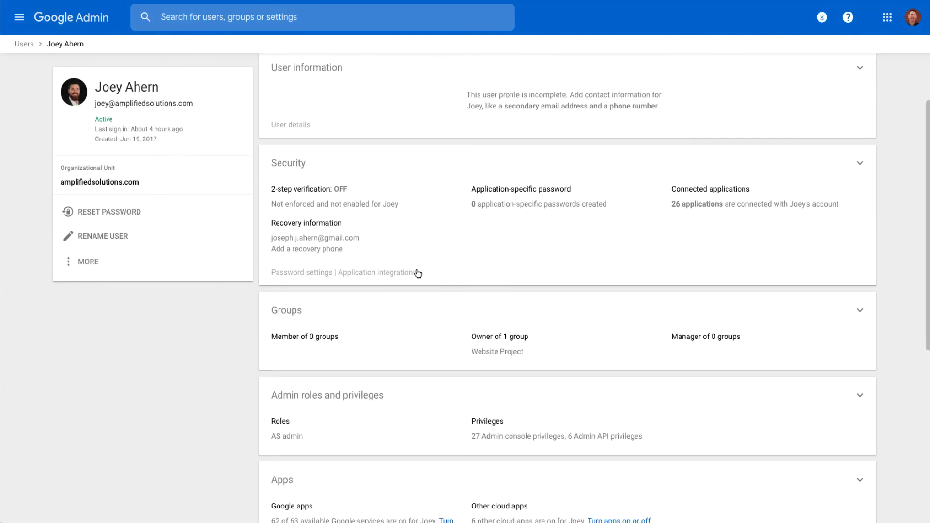
click(446, 403)
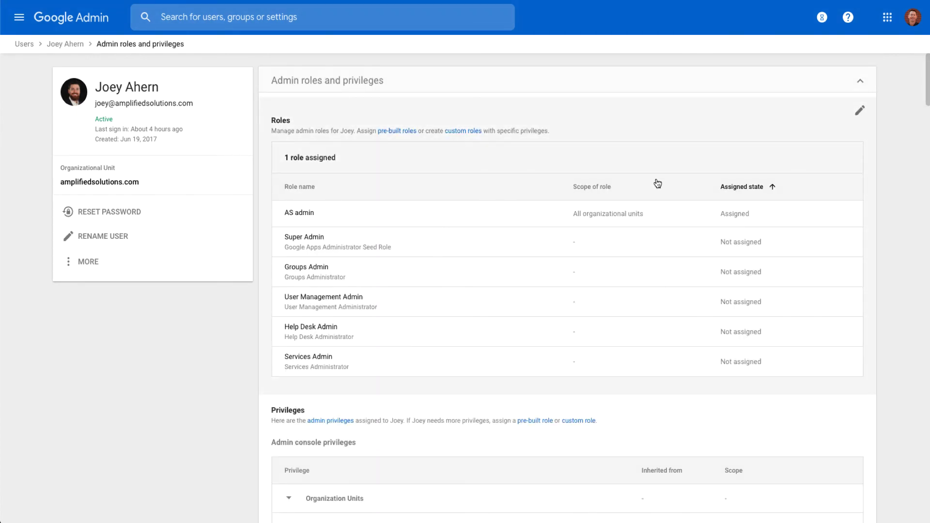
Make the user's roles editable and review the privileges inherited from AS admin, like Gmail Settings.
click(858, 112)
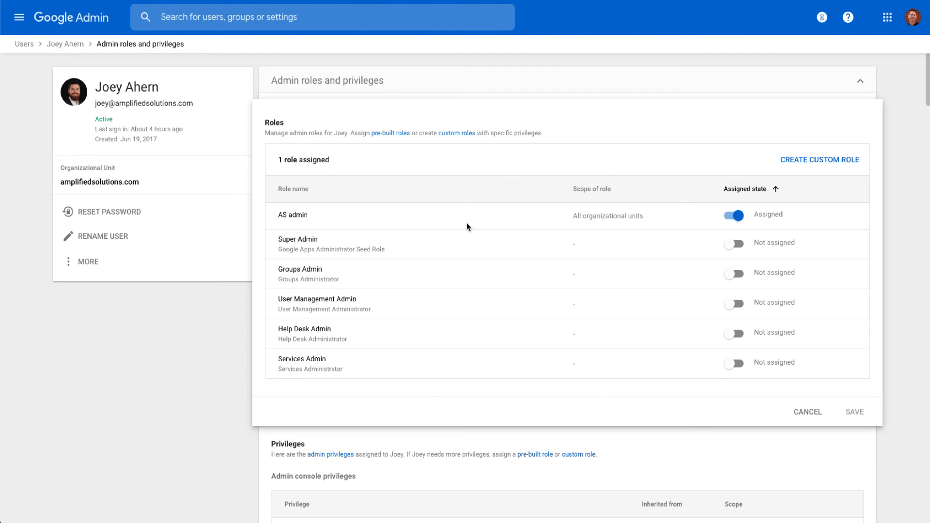
scroll(440, 237, down, 5)
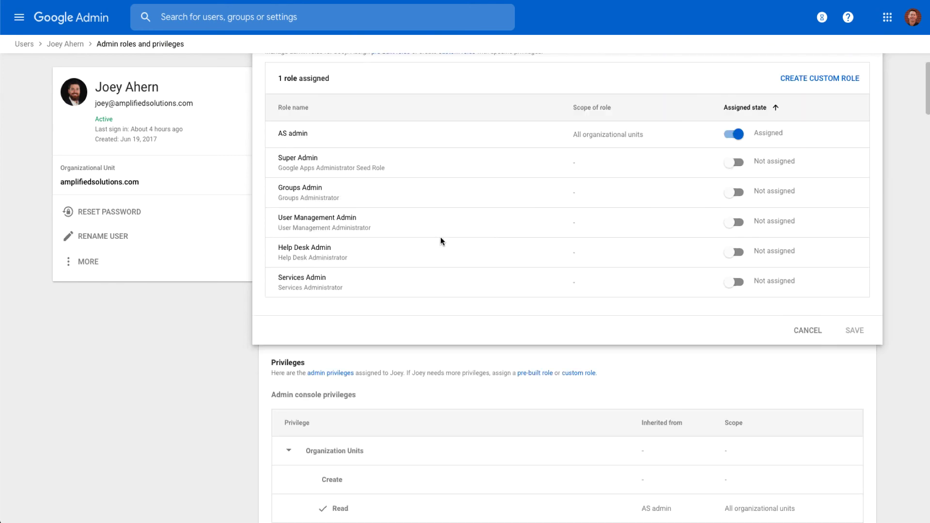
scroll(441, 237, down, 3)
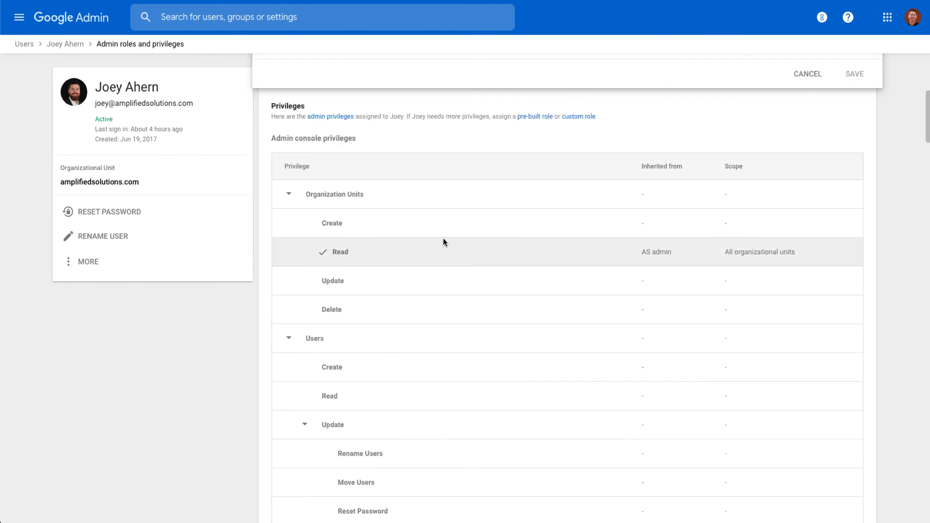
scroll(481, 222, down, 15)
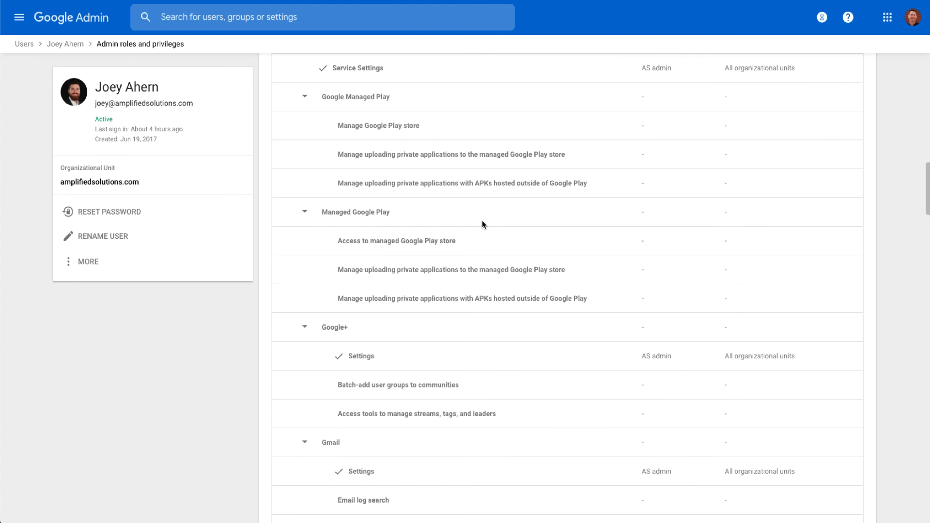
scroll(481, 220, down, 12)
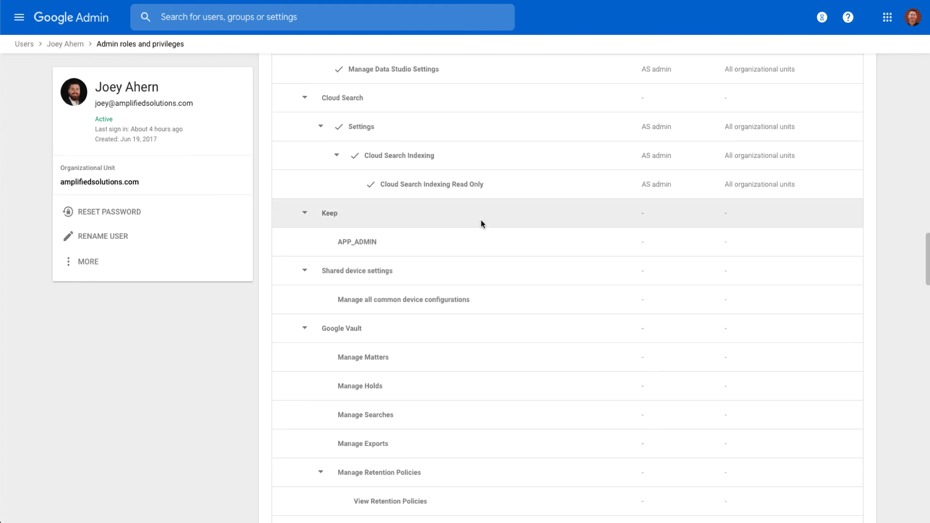
scroll(482, 223, down, 14)
scroll(482, 224, up, 20)
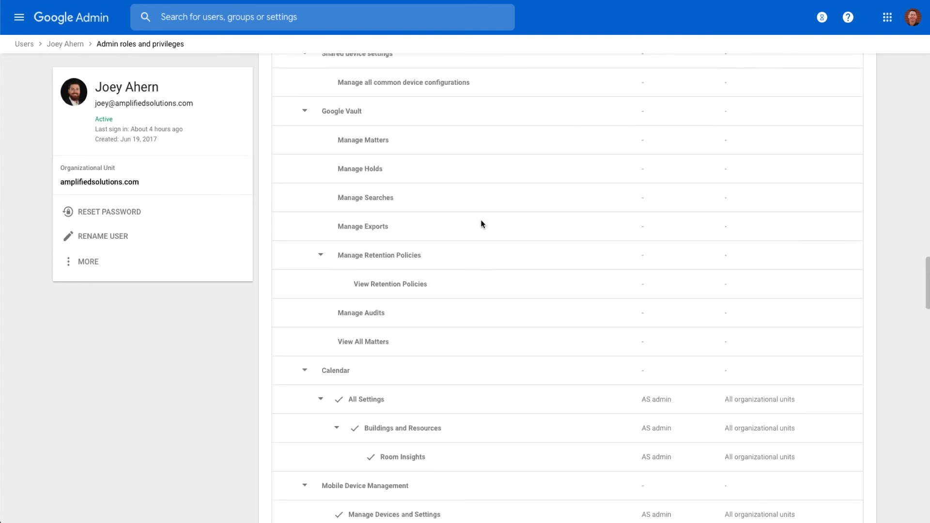
scroll(481, 224, up, 20)
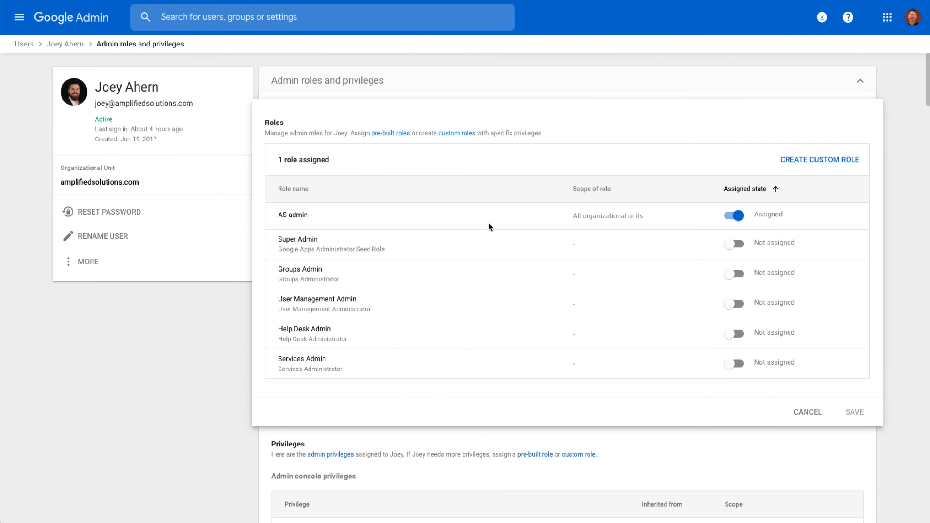
Follow the 'custom roles' link and skim the Create custom administrator roles help article.
click(466, 133)
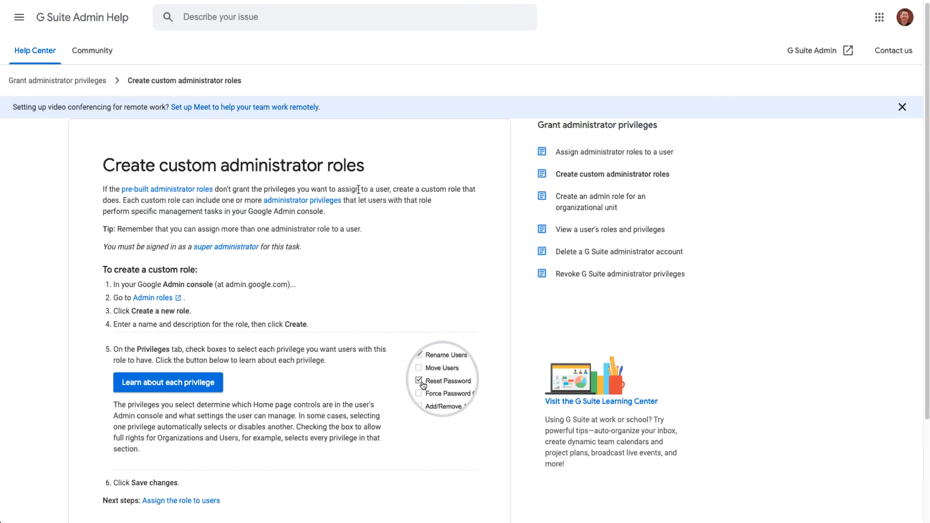
scroll(359, 194, down, 3)
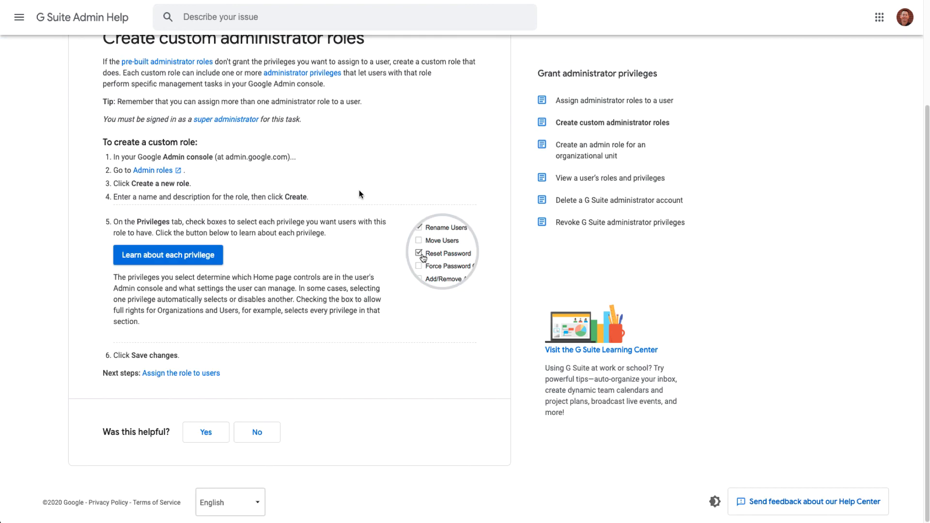
scroll(359, 194, up, 3)
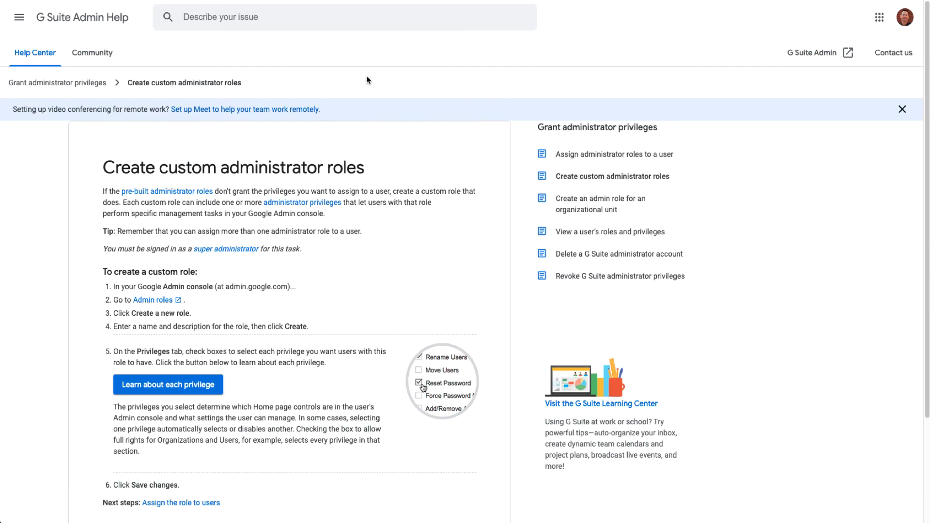